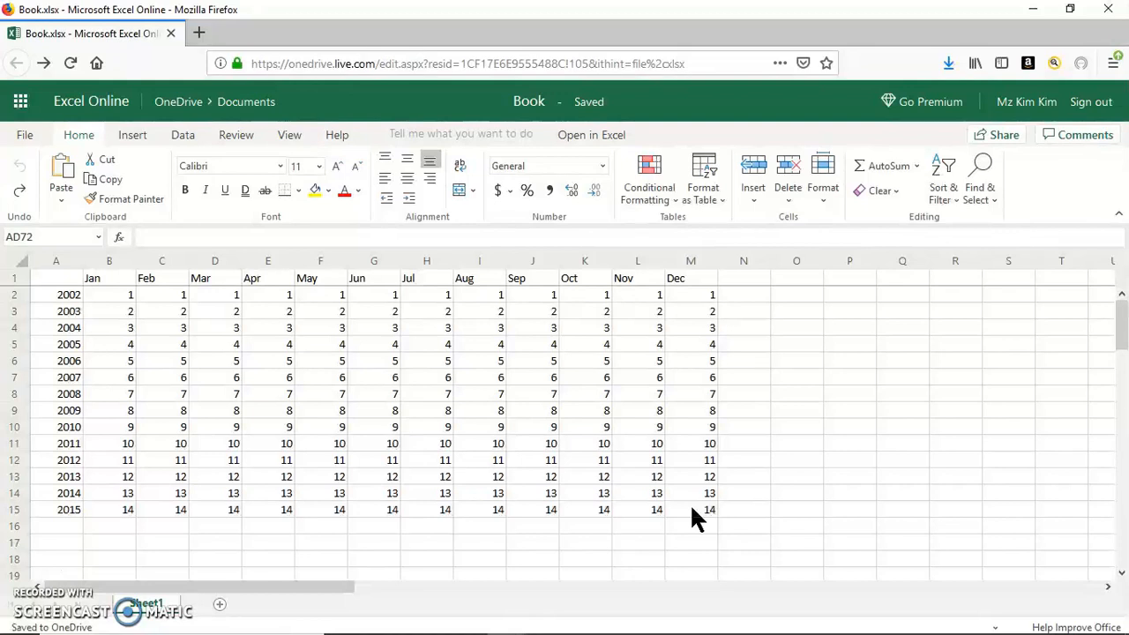
{"action": "left_click", "coordinate": [691, 261]}
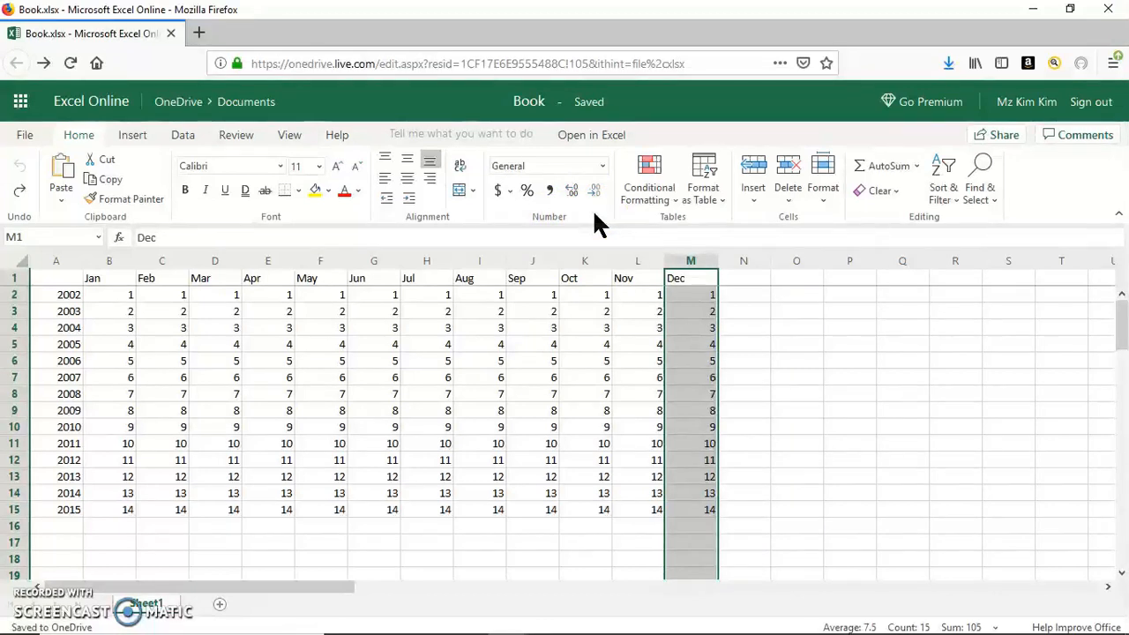
{"action": "left_click", "coordinate": [694, 297]}
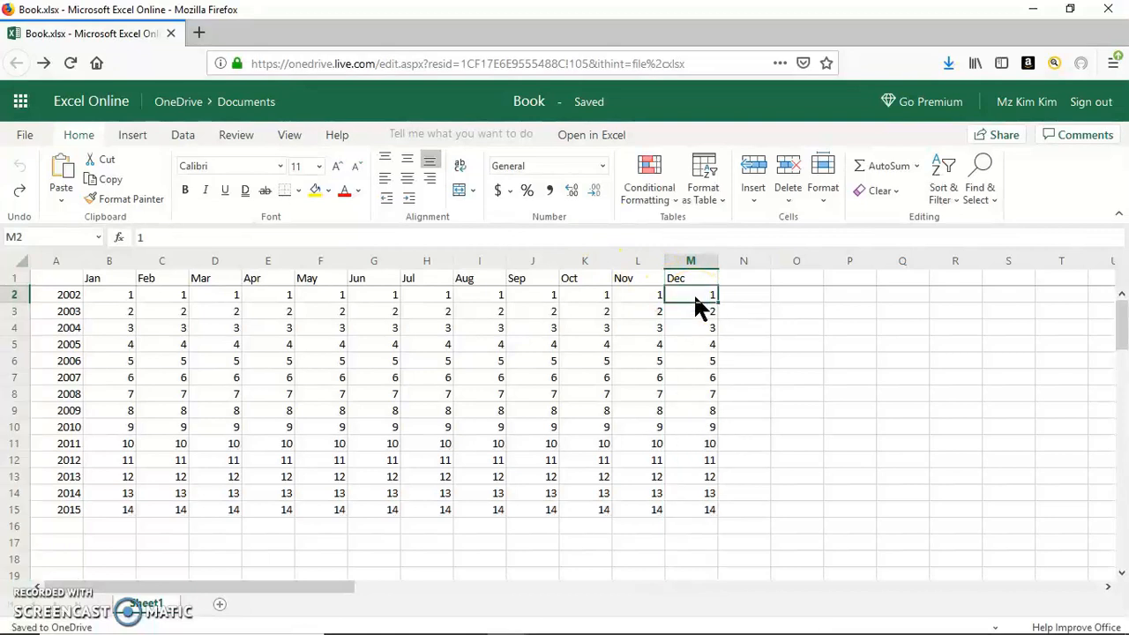
{"action": "left_click_drag", "start_coordinate": [695, 297], "coordinate": [690, 509]}
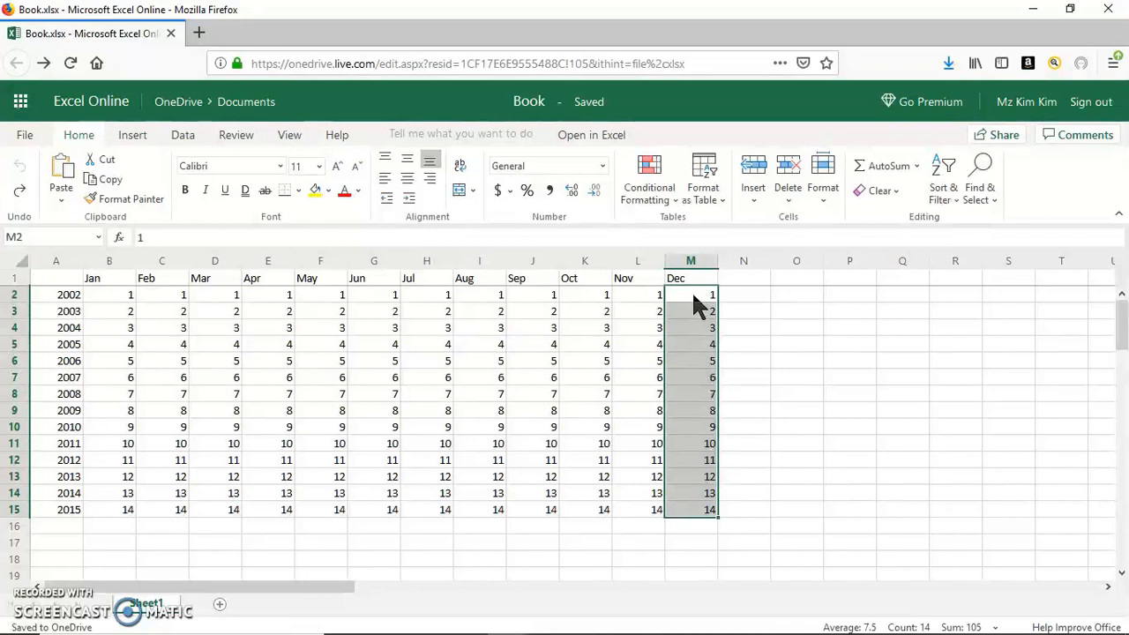
{"action": "left_click", "coordinate": [693, 296]}
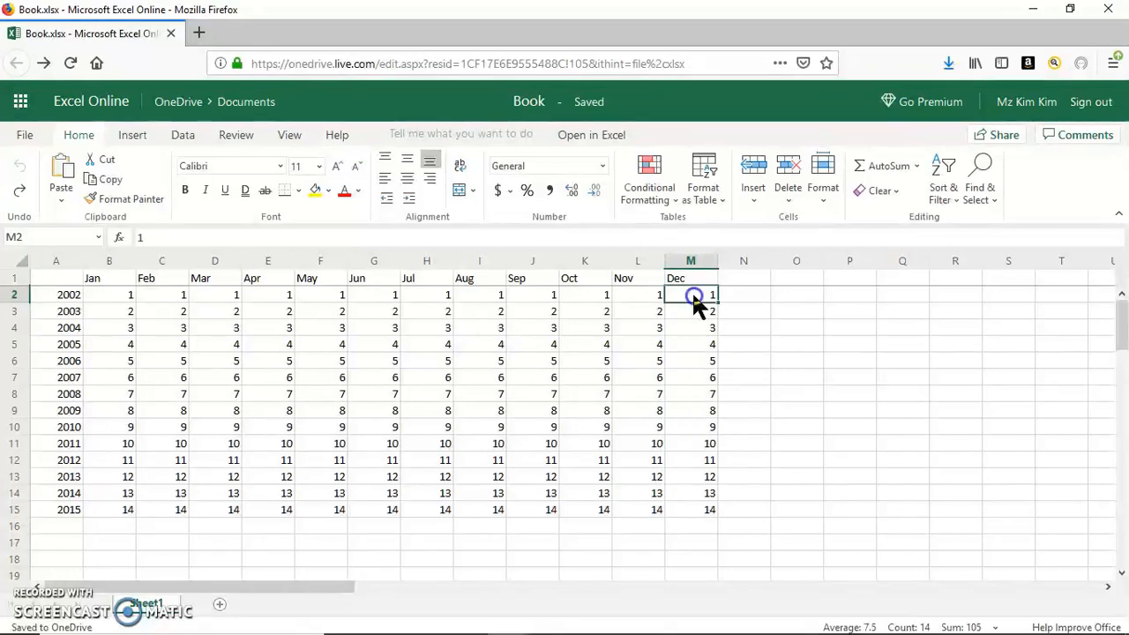
{"action": "left_click_drag", "start_coordinate": [688, 298], "coordinate": [689, 513]}
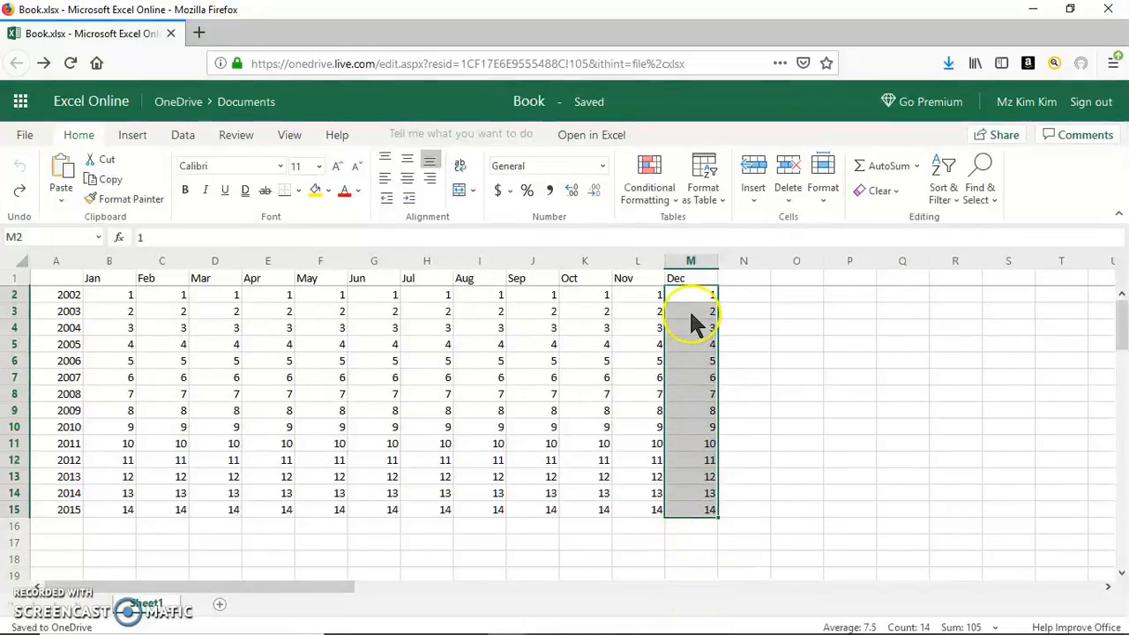
{"action": "mouse_move", "coordinate": [705, 617]}
{"action": "left_click", "coordinate": [681, 296]}
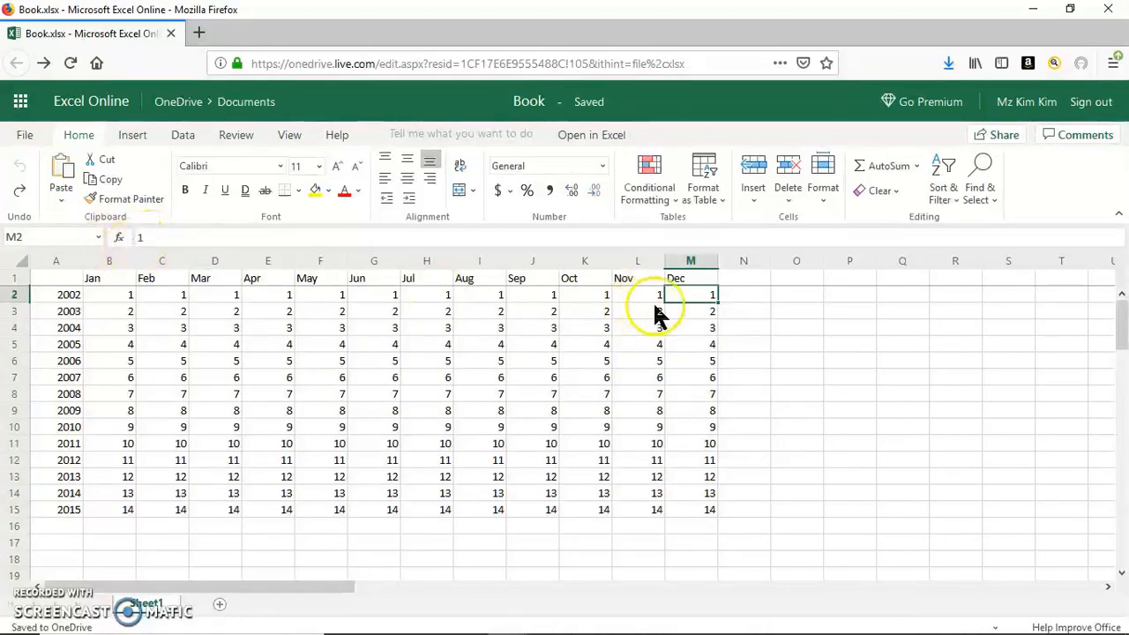
{"action": "left_click", "coordinate": [697, 308]}
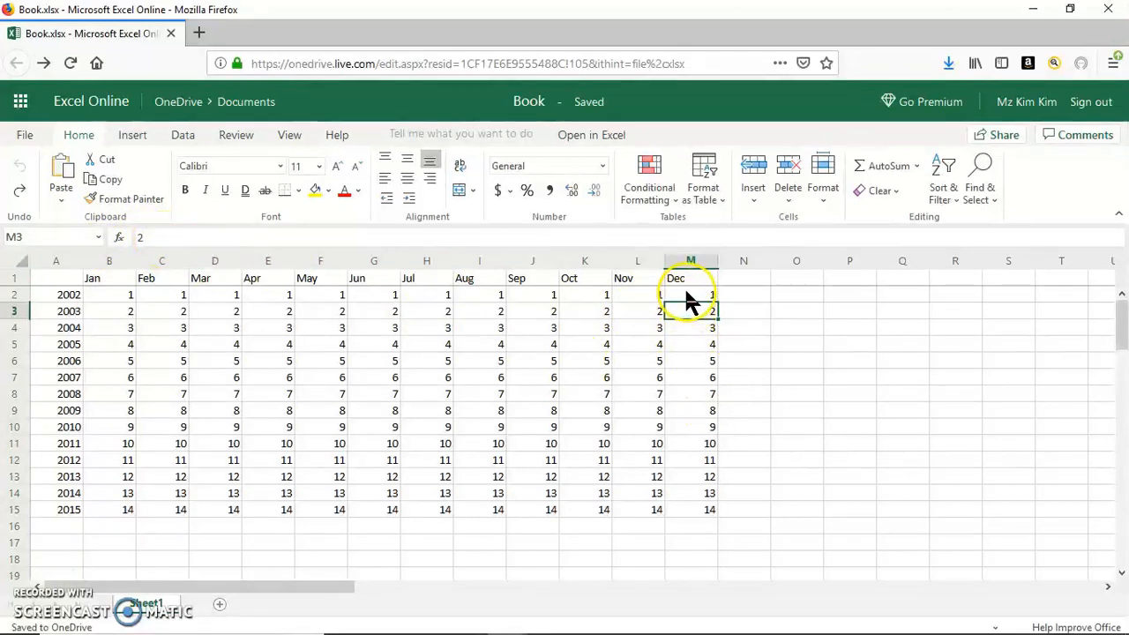
Step: Format the Dec values in M2:M15 as Currency
{"action": "left_click_drag", "start_coordinate": [685, 293], "coordinate": [695, 510]}
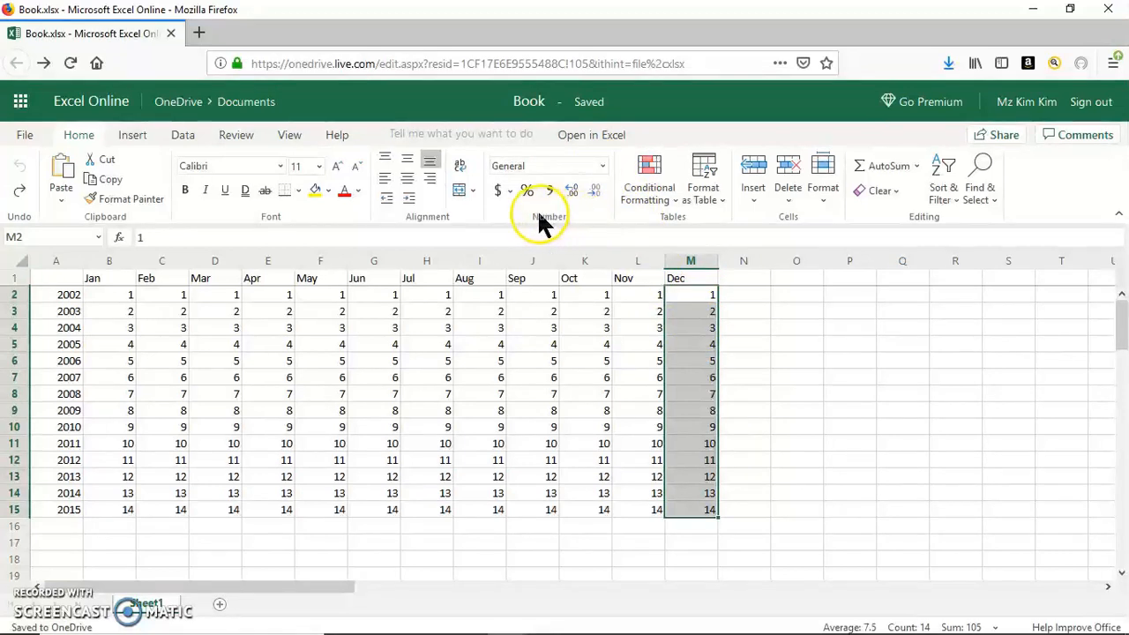
{"action": "left_click", "coordinate": [603, 165]}
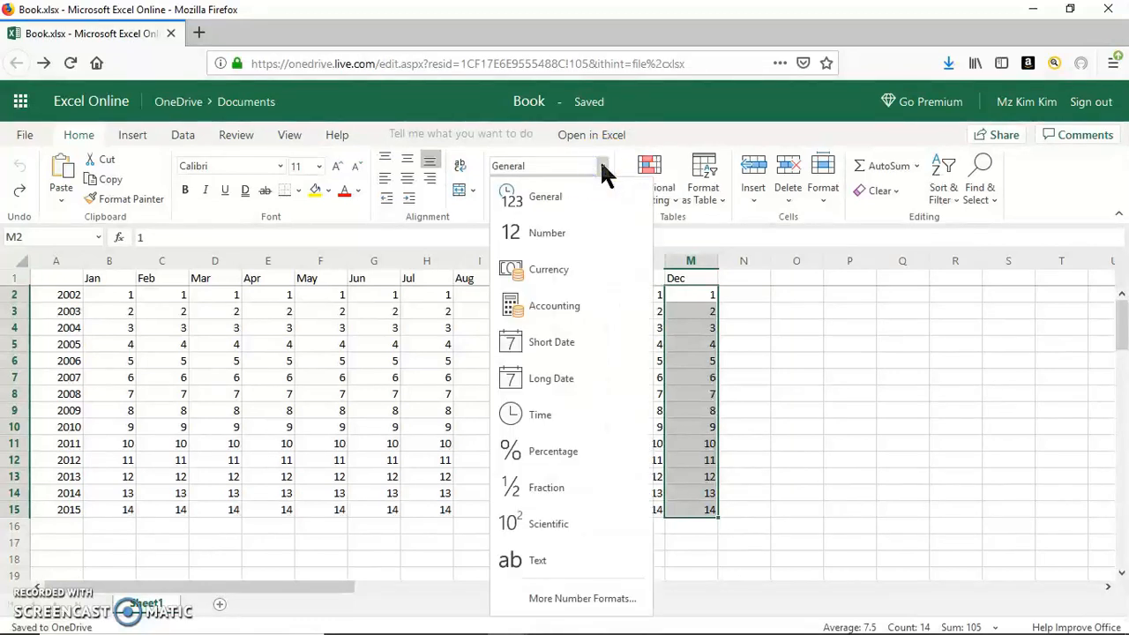
{"action": "left_click", "coordinate": [565, 269]}
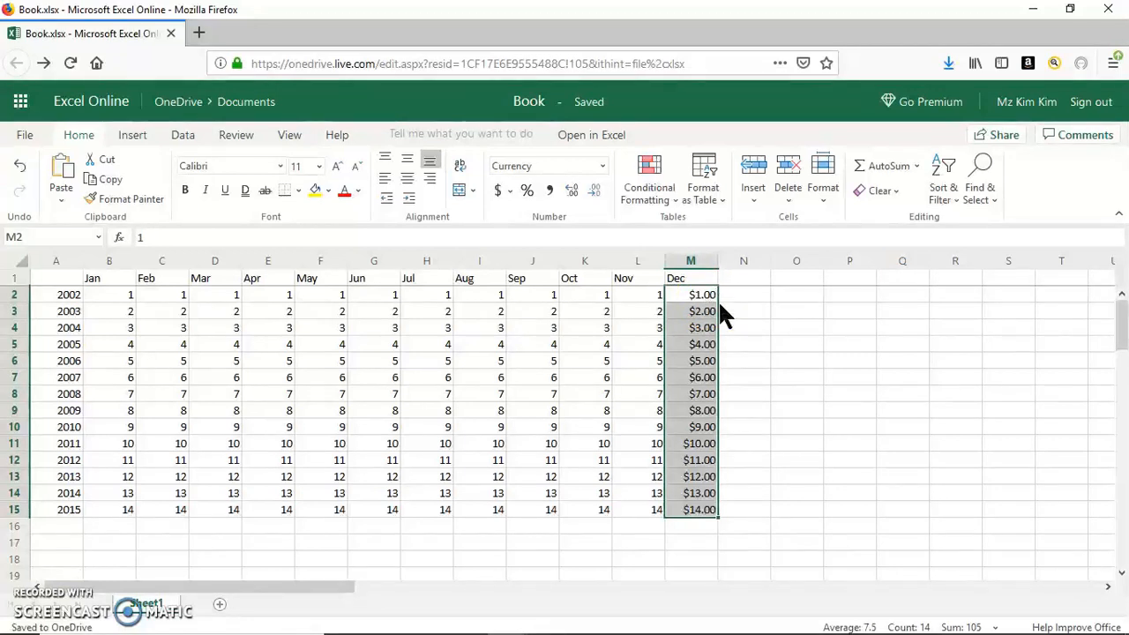
{"action": "left_click", "coordinate": [714, 300]}
Step: Format the Nov values in L2:L15 as Accounting
{"action": "left_click", "coordinate": [623, 296]}
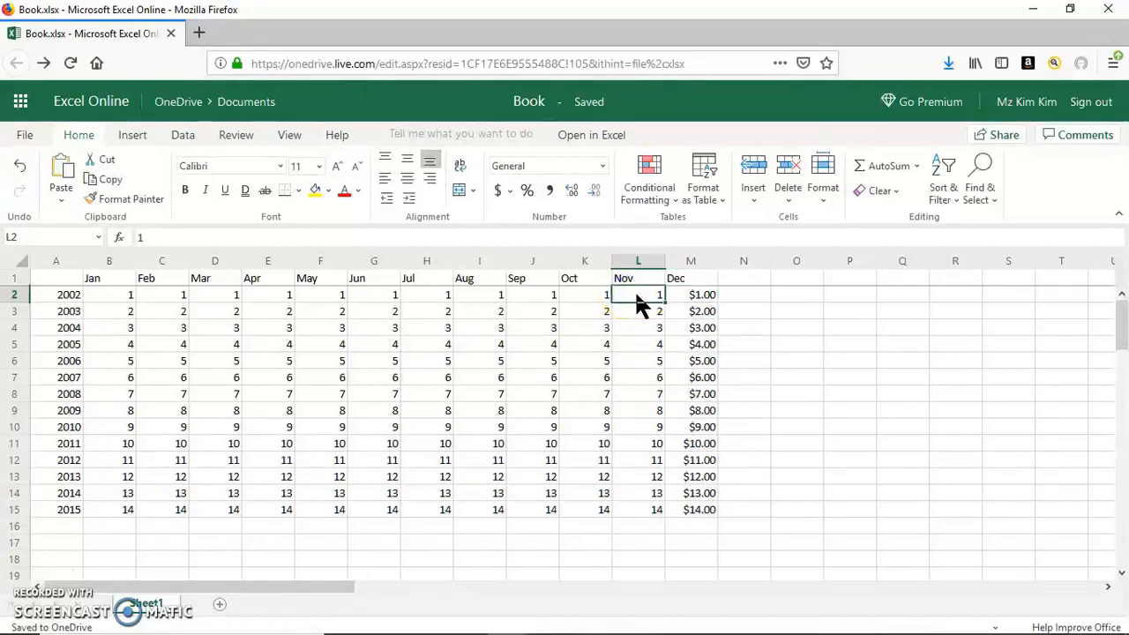
{"action": "left_click_drag", "start_coordinate": [636, 294], "coordinate": [642, 510]}
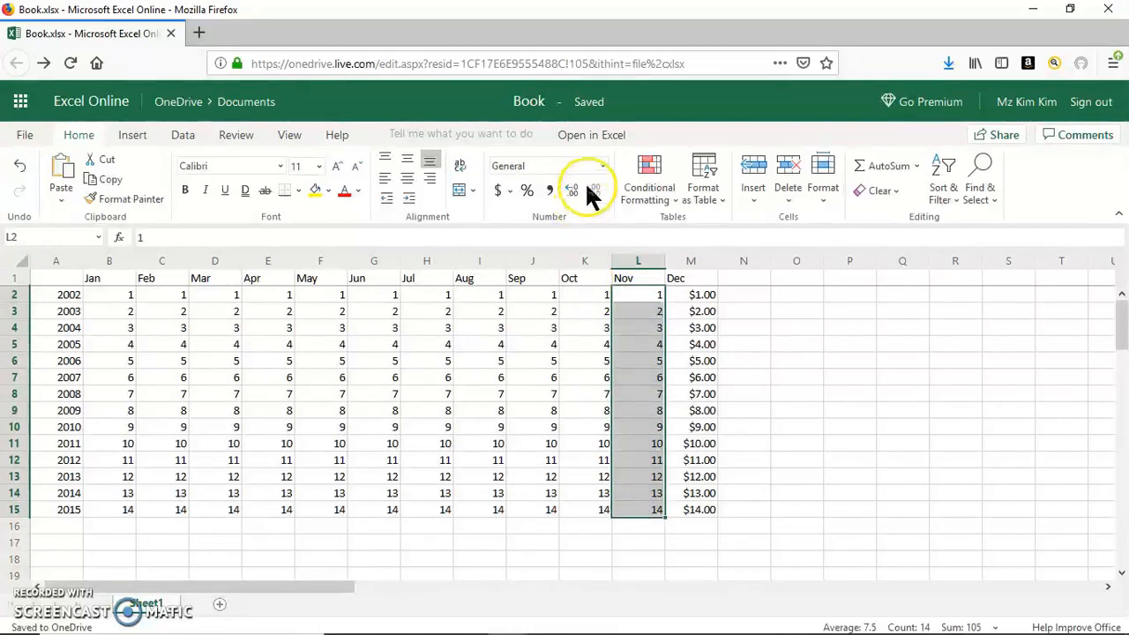
{"action": "left_click", "coordinate": [604, 167]}
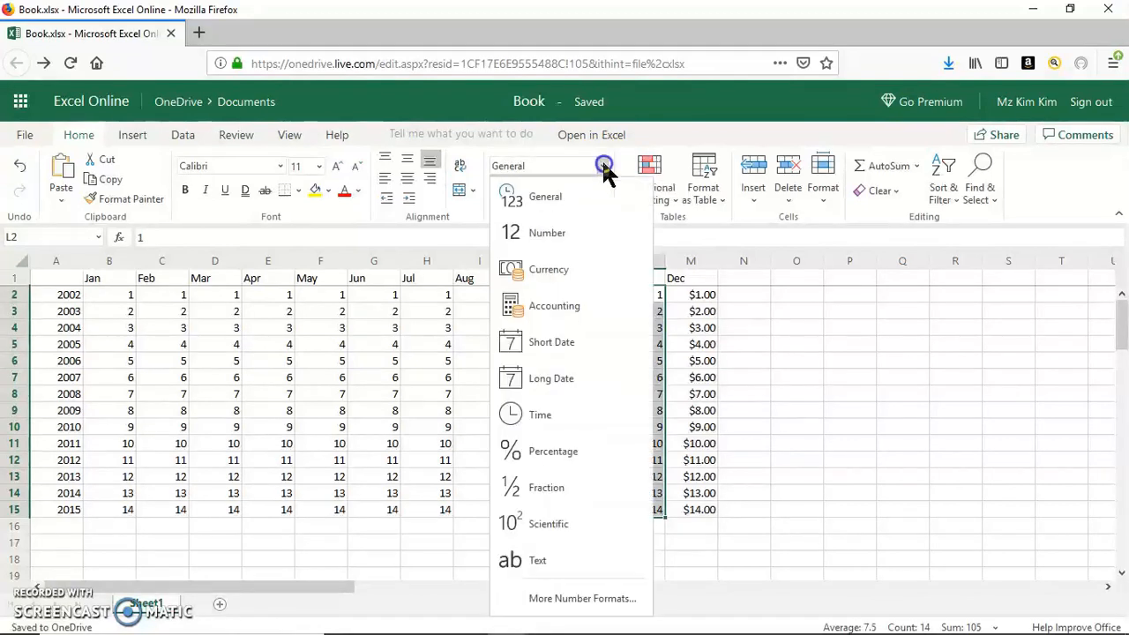
{"action": "left_click", "coordinate": [562, 305]}
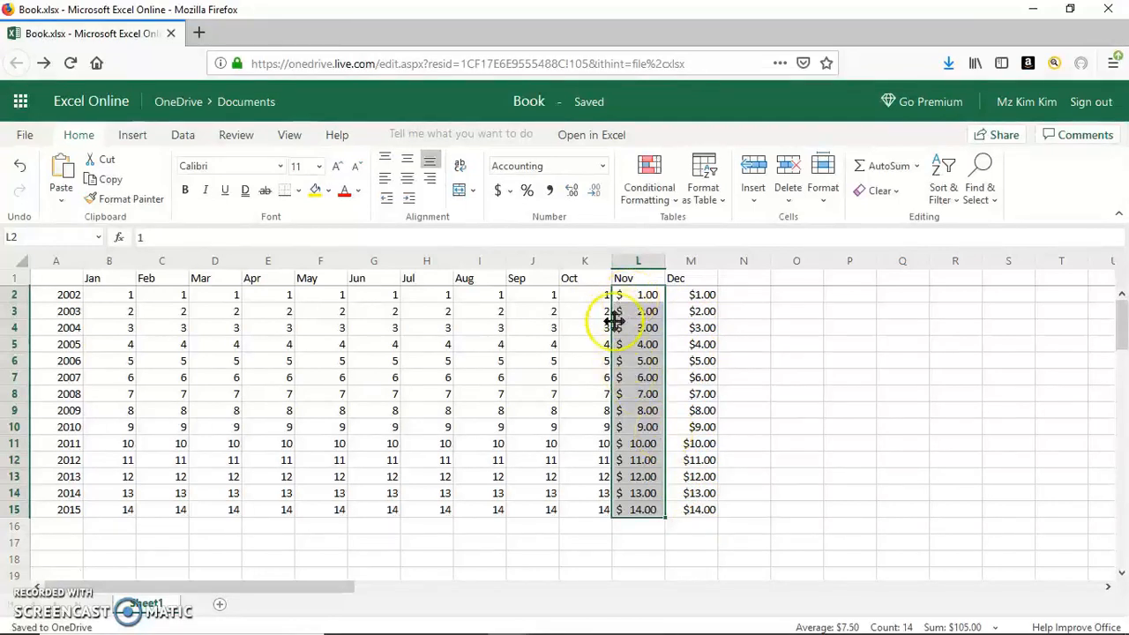
Step: Widen the Nov and Dec columns to compare their Accounting and Currency formats, and undo both width changes
{"action": "left_click", "coordinate": [674, 269]}
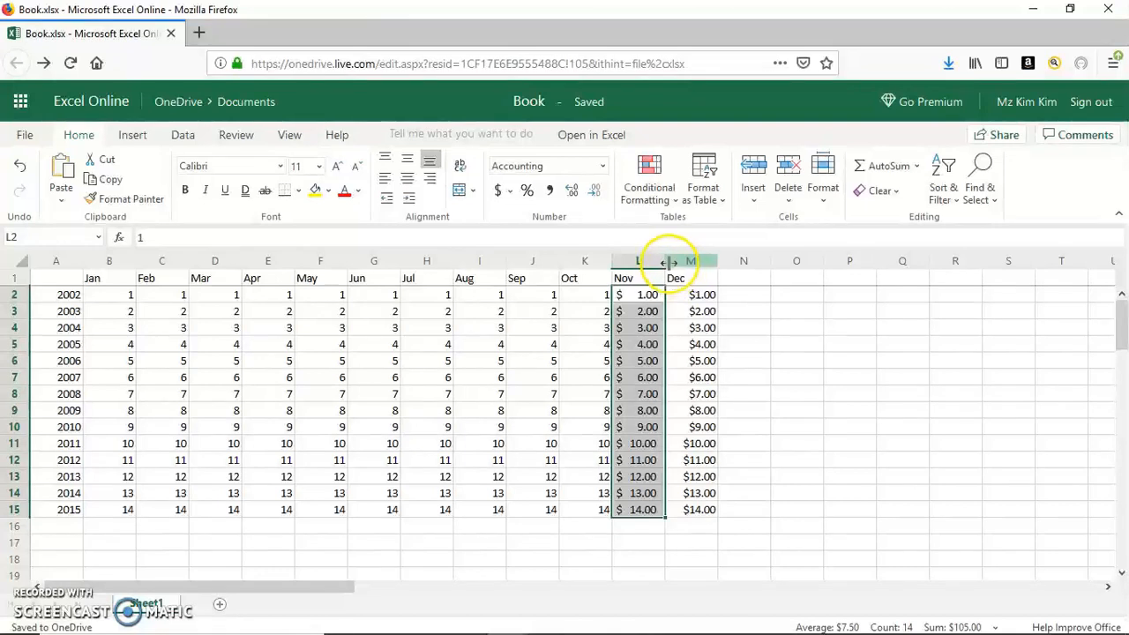
{"action": "left_click_drag", "start_coordinate": [664, 261], "coordinate": [723, 267]}
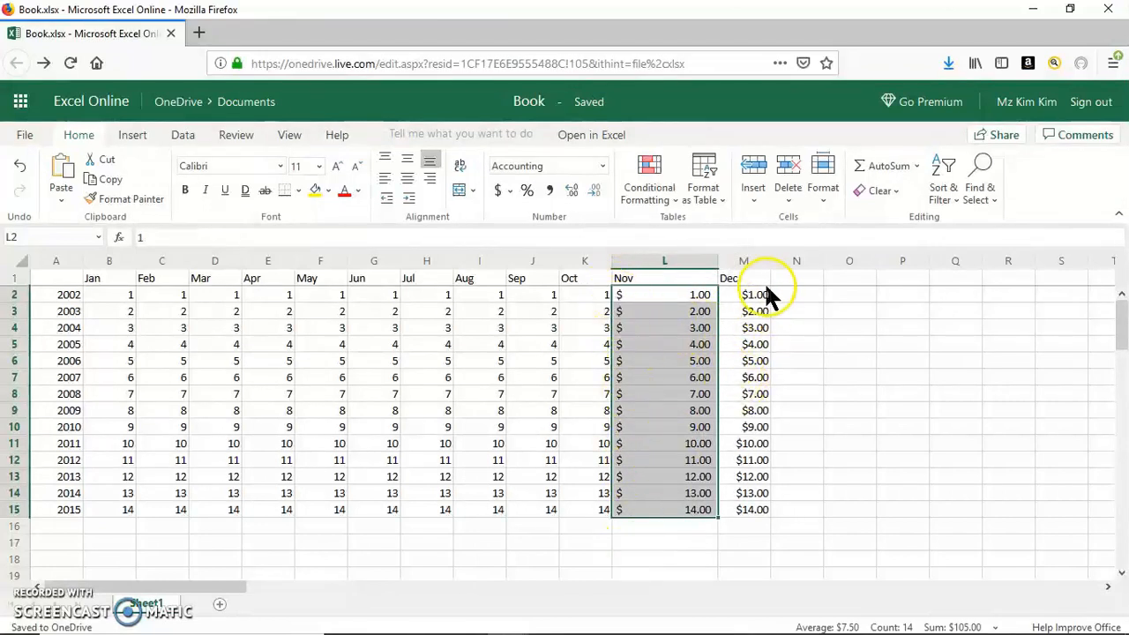
{"action": "left_click_drag", "start_coordinate": [769, 261], "coordinate": [834, 262]}
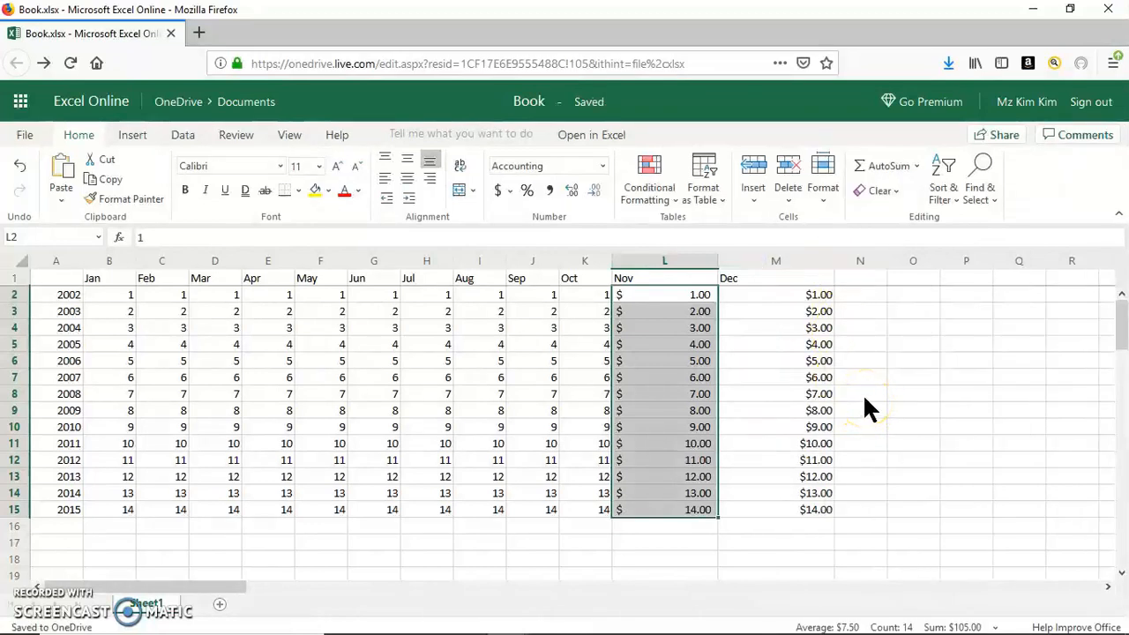
{"action": "left_click", "coordinate": [20, 169]}
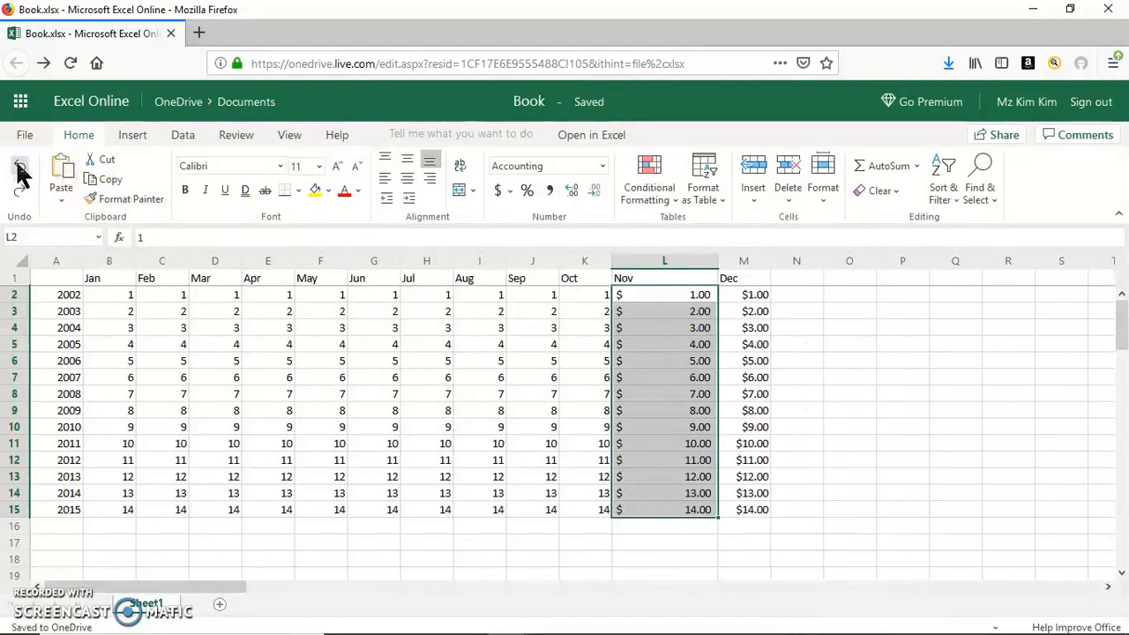
{"action": "left_click", "coordinate": [21, 169]}
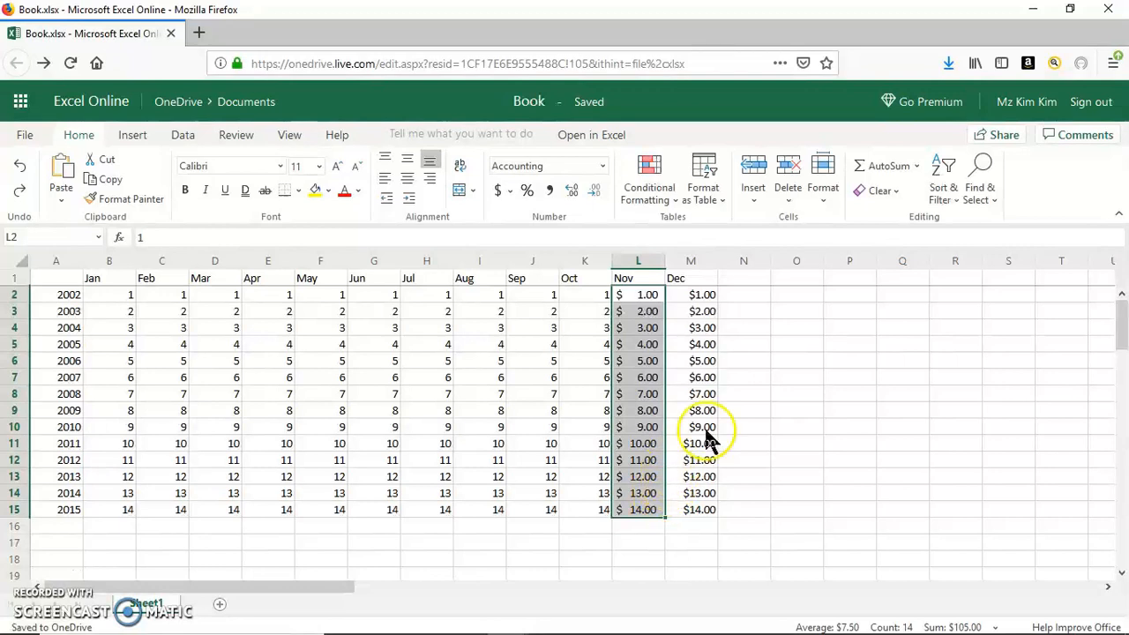
Step: Enter the dates 05/01/19 in cell O2 and 05/02/19 in cell O3
{"action": "left_click", "coordinate": [782, 293]}
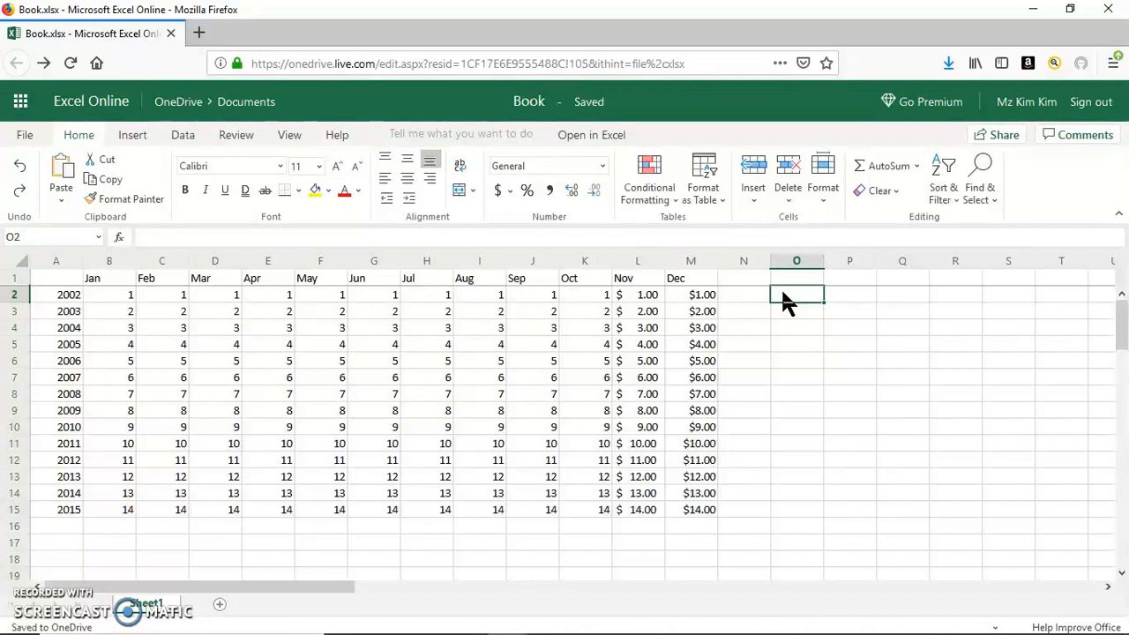
{"action": "type", "text": "05"}
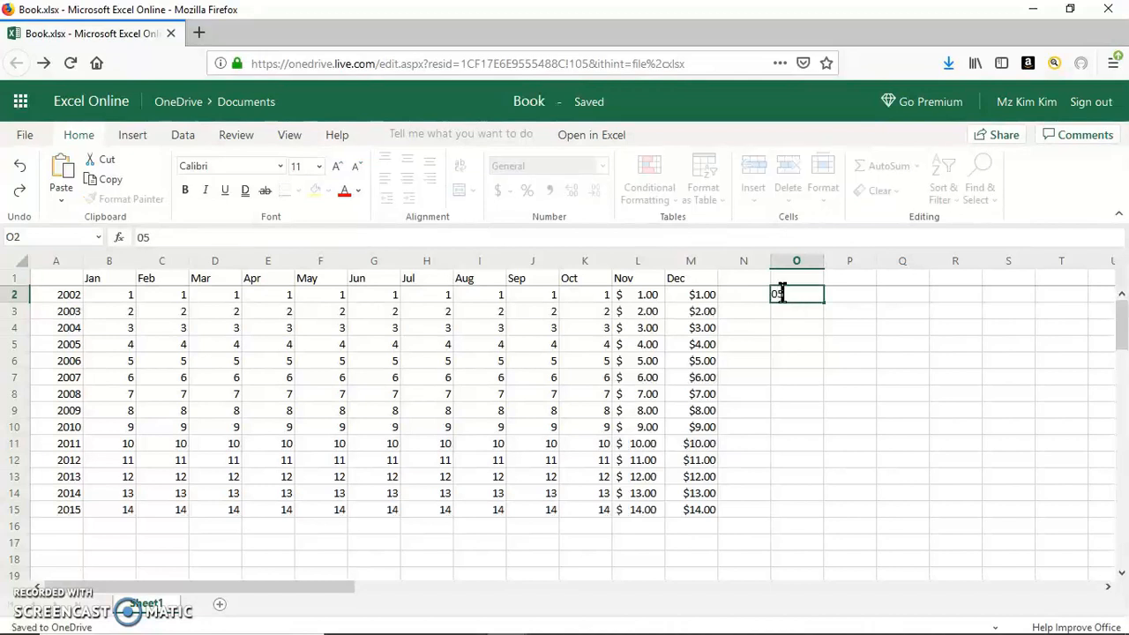
{"action": "type", "text": "/01/19"}
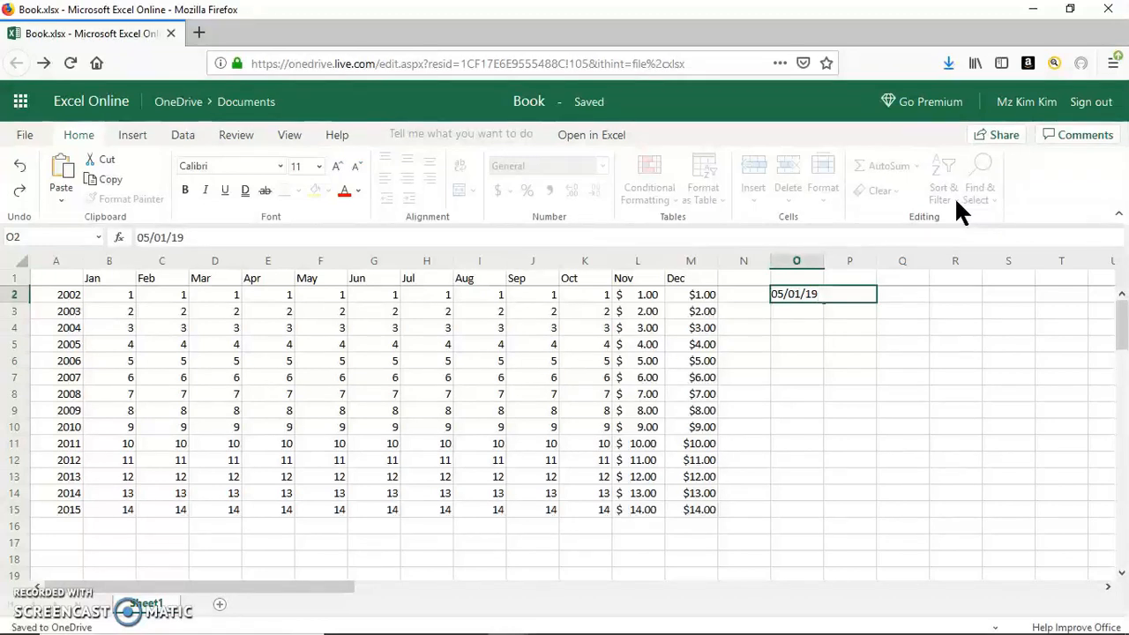
{"action": "key", "text": "Return"}
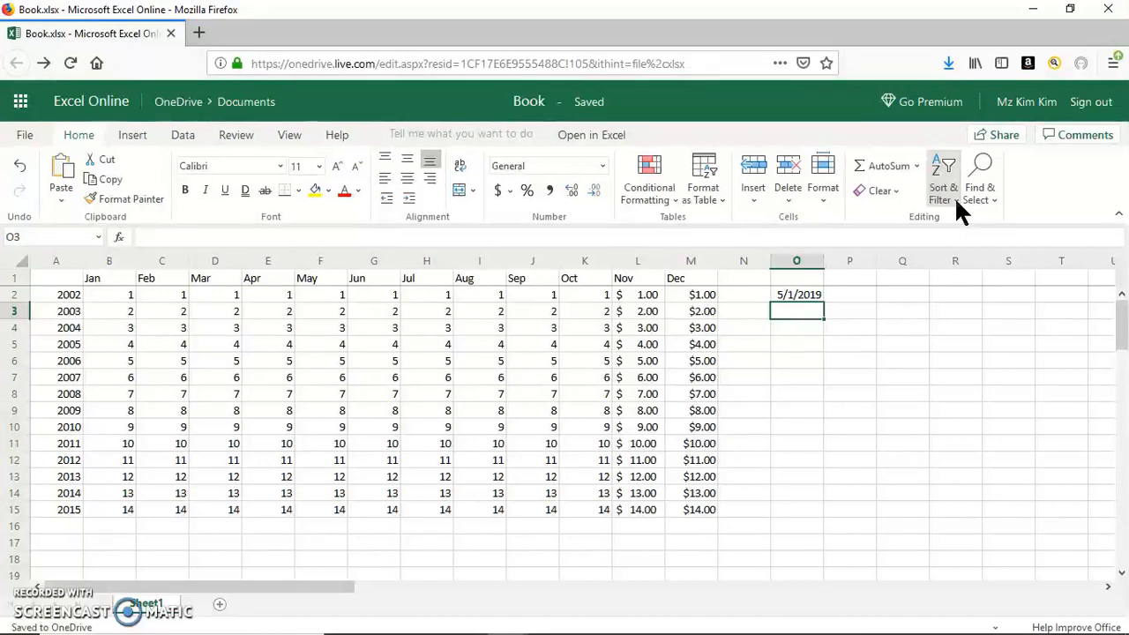
{"action": "left_click", "coordinate": [778, 305]}
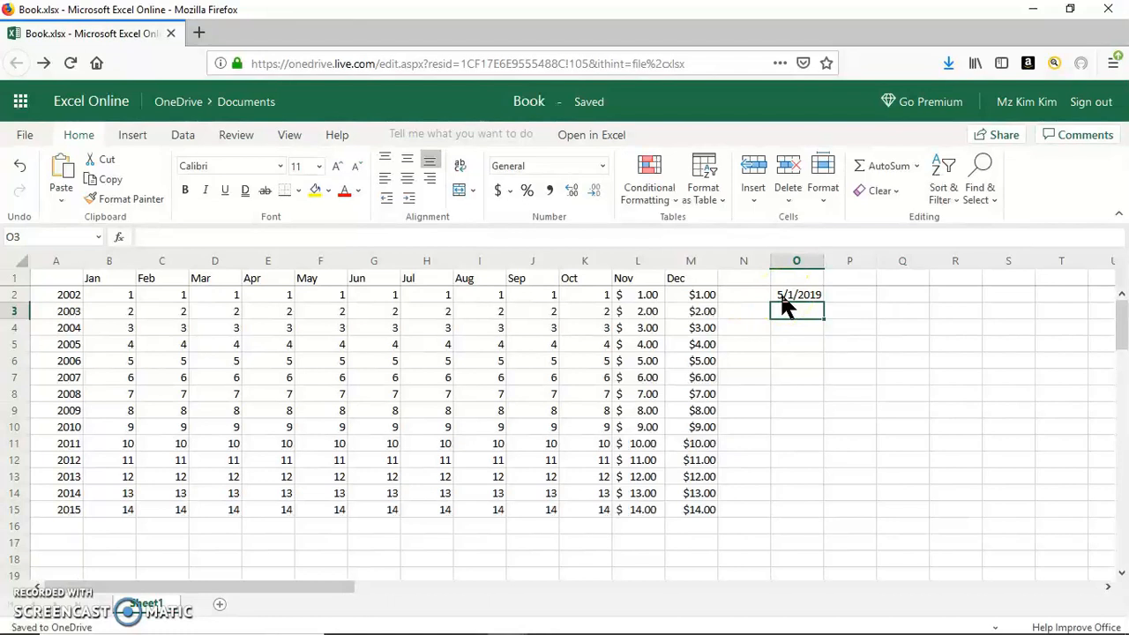
{"action": "type", "text": "05/"}
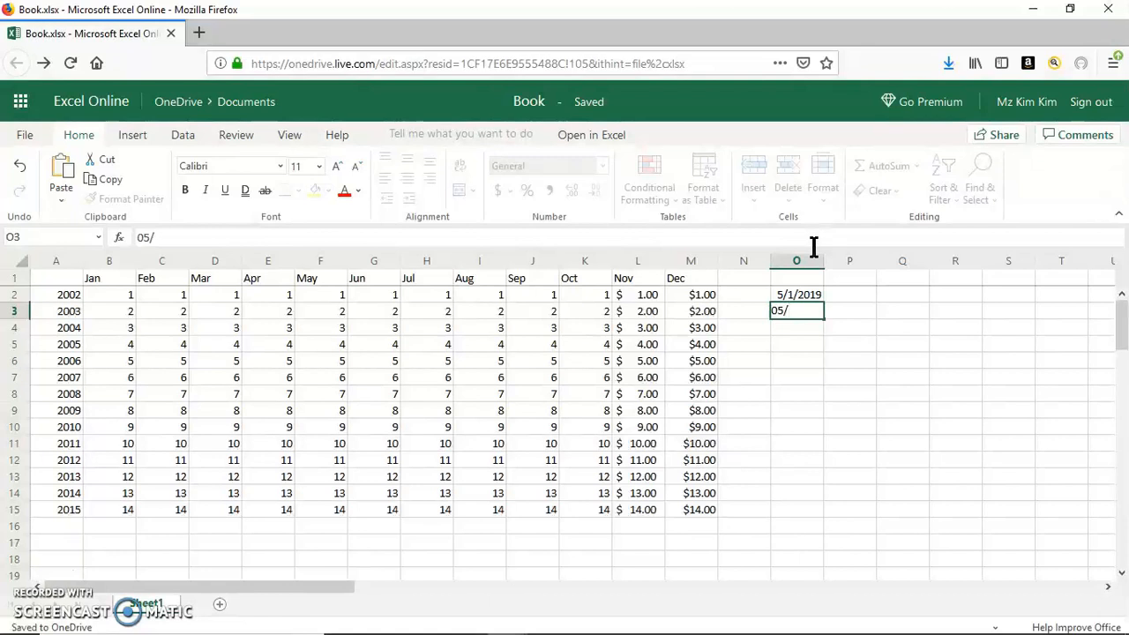
{"action": "type", "text": "02/19"}
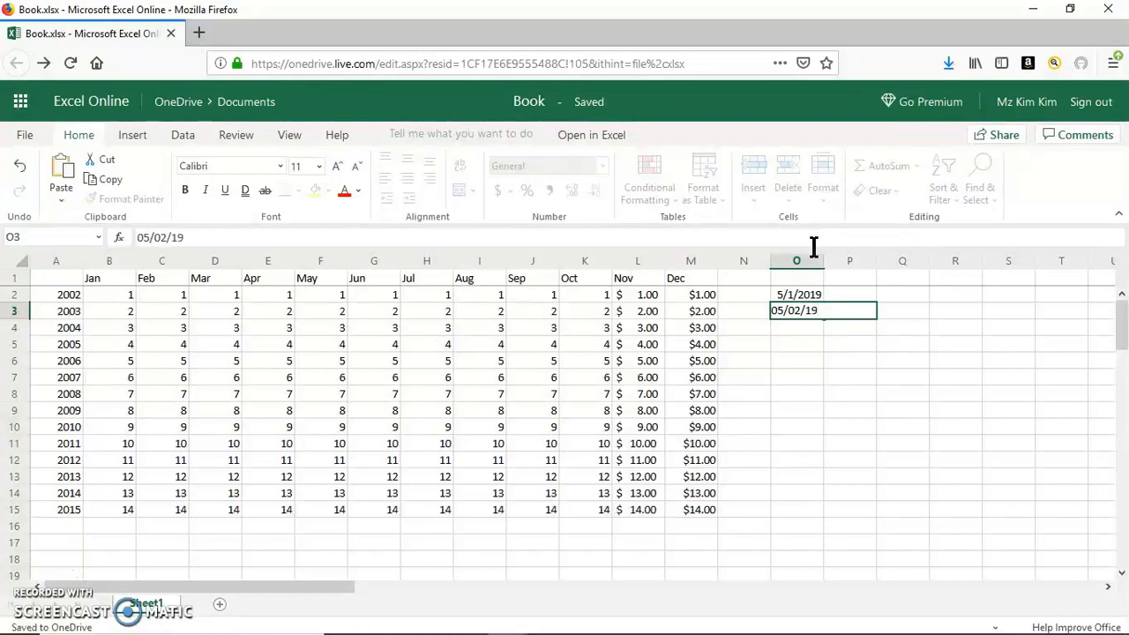
{"action": "key", "text": "Return"}
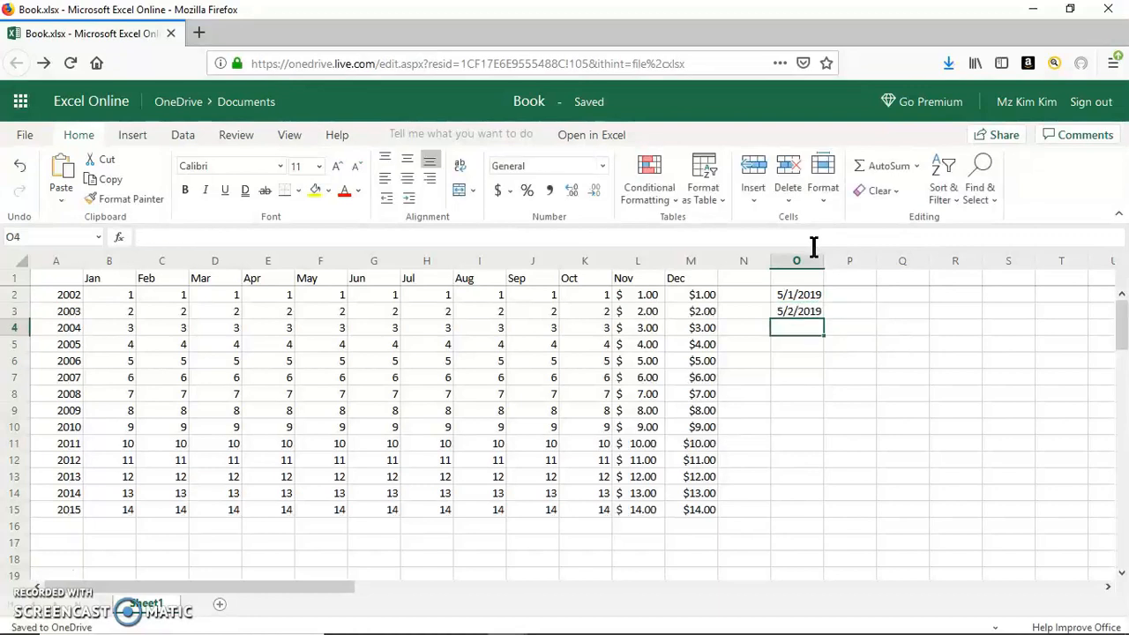
Step: Extend the date series from O2:O3 down to cell O15
{"action": "left_click", "coordinate": [791, 325]}
{"action": "left_click", "coordinate": [800, 296]}
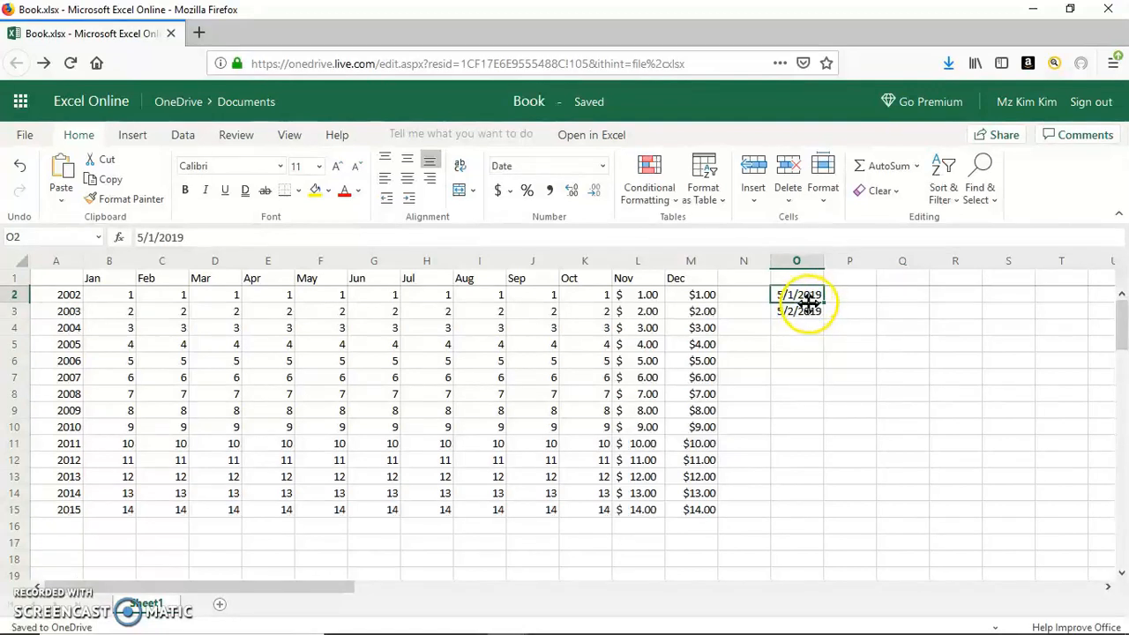
{"action": "left_click", "coordinate": [808, 318], "text": "shift"}
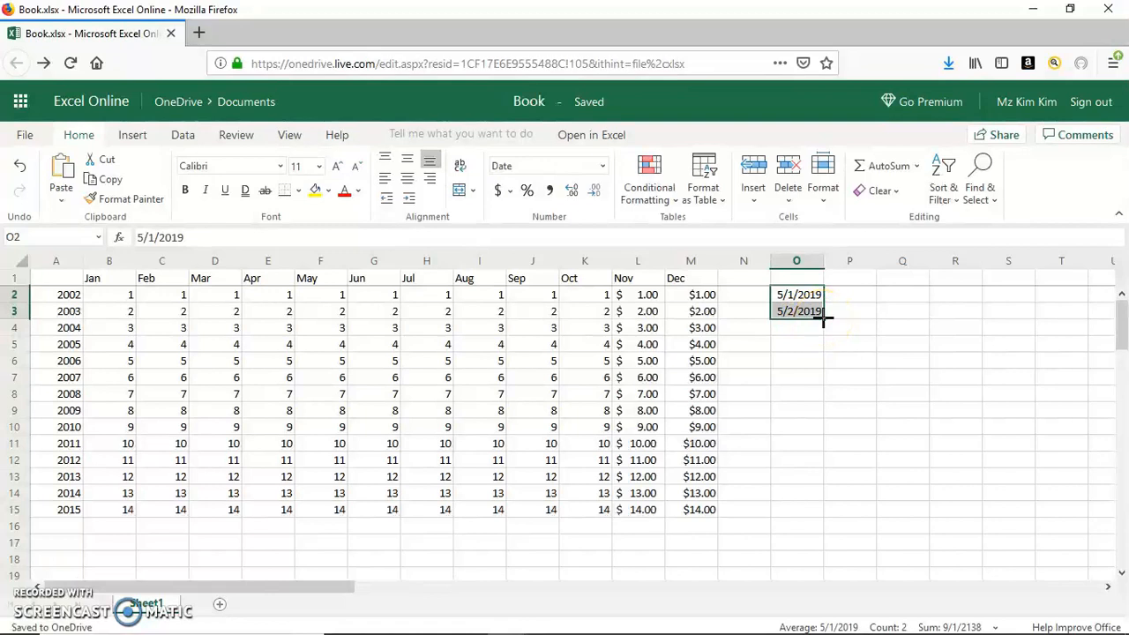
{"action": "left_click_drag", "start_coordinate": [822, 319], "coordinate": [812, 507]}
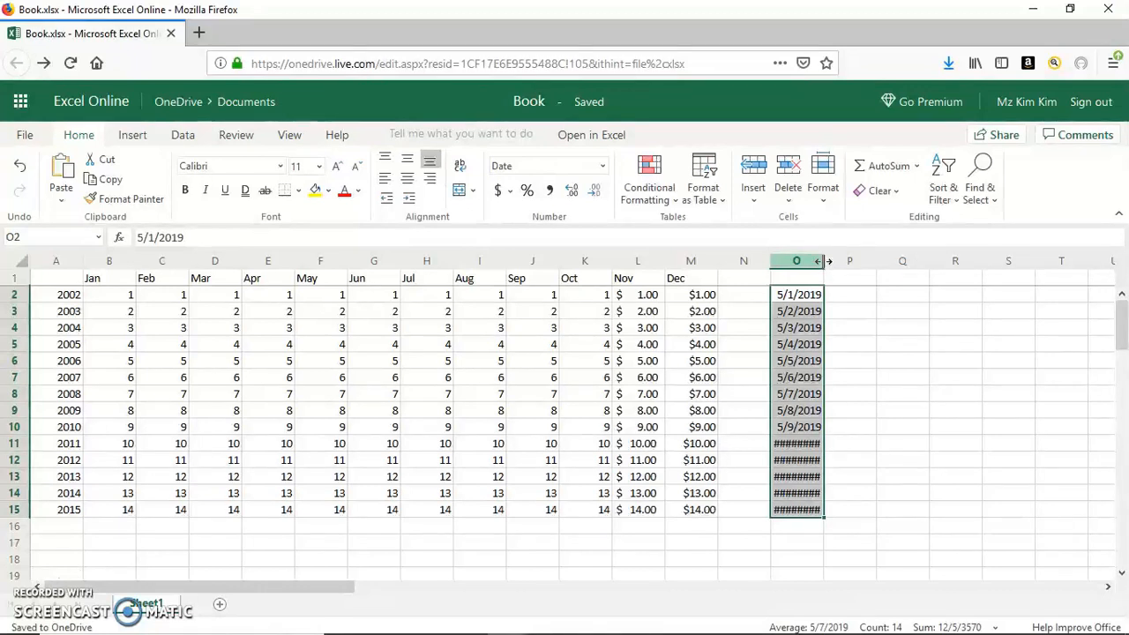
Step: Try widening column O manually, and undo the width change
{"action": "left_click_drag", "start_coordinate": [823, 261], "coordinate": [822, 261]}
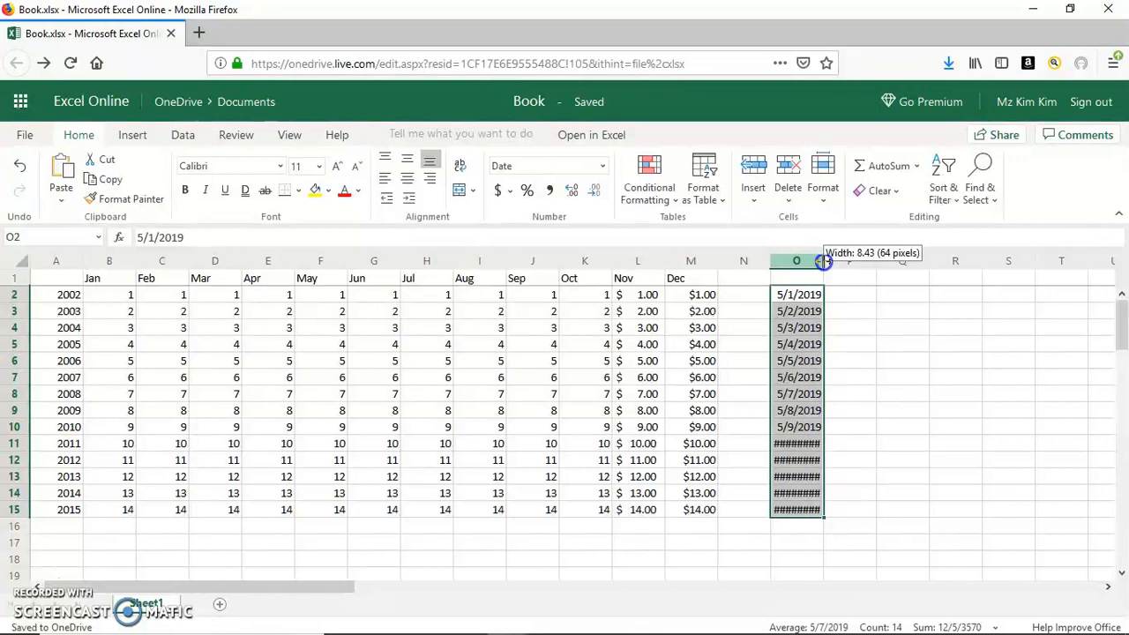
{"action": "left_click_drag", "start_coordinate": [822, 261], "coordinate": [850, 263]}
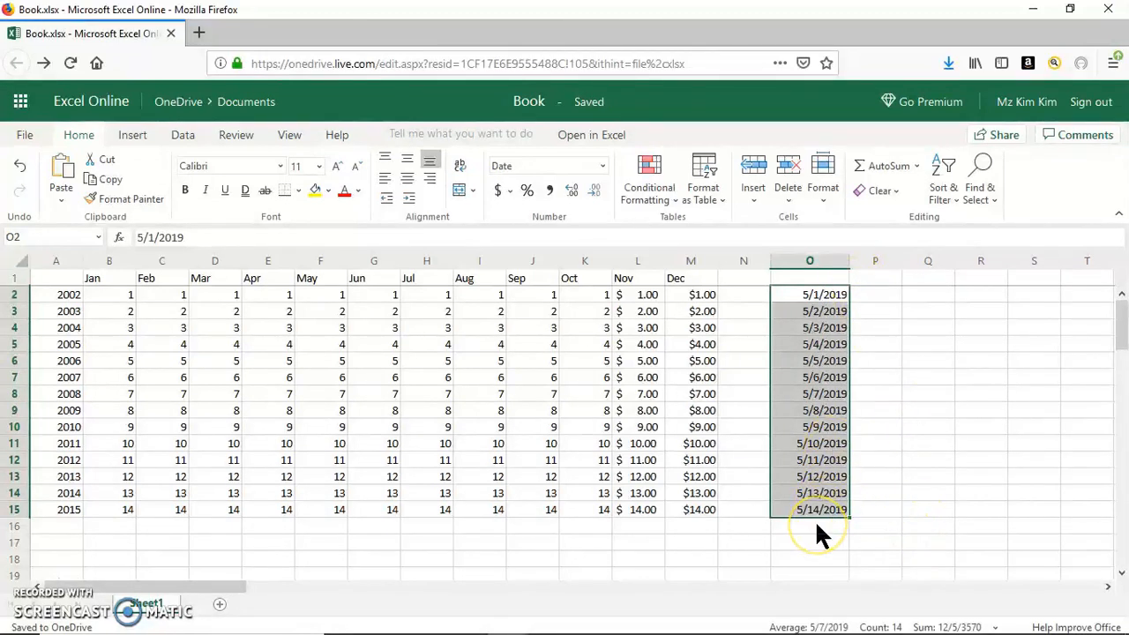
{"action": "left_click", "coordinate": [21, 168]}
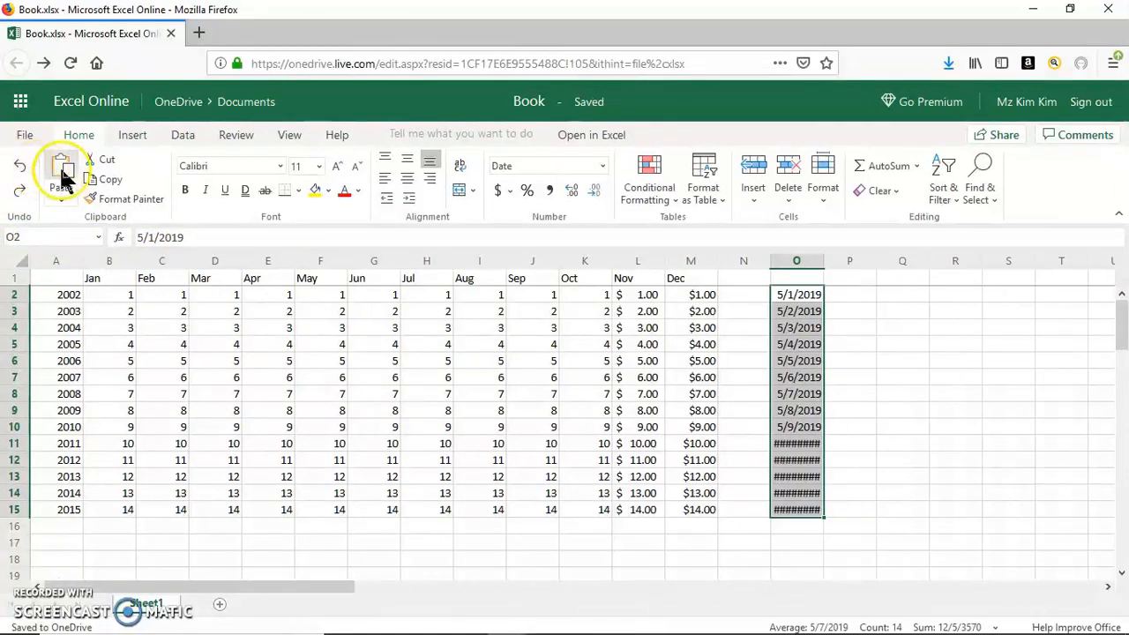
Step: AutoFit column O to the width of its dates and select cell O2
{"action": "double_click", "coordinate": [823, 260]}
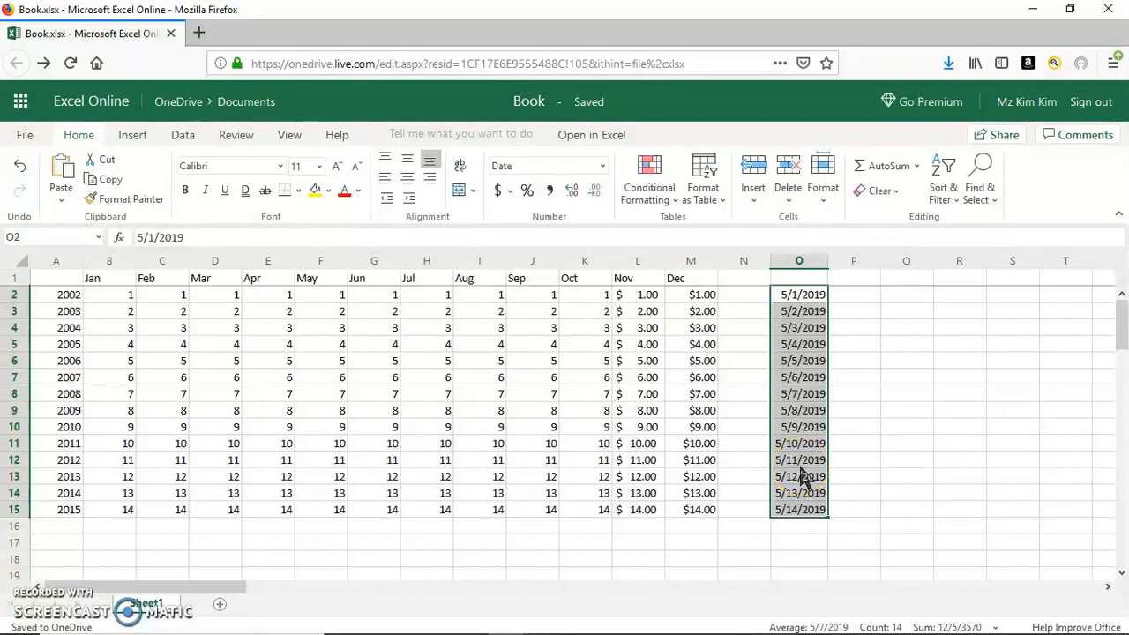
{"action": "left_click", "coordinate": [788, 298]}
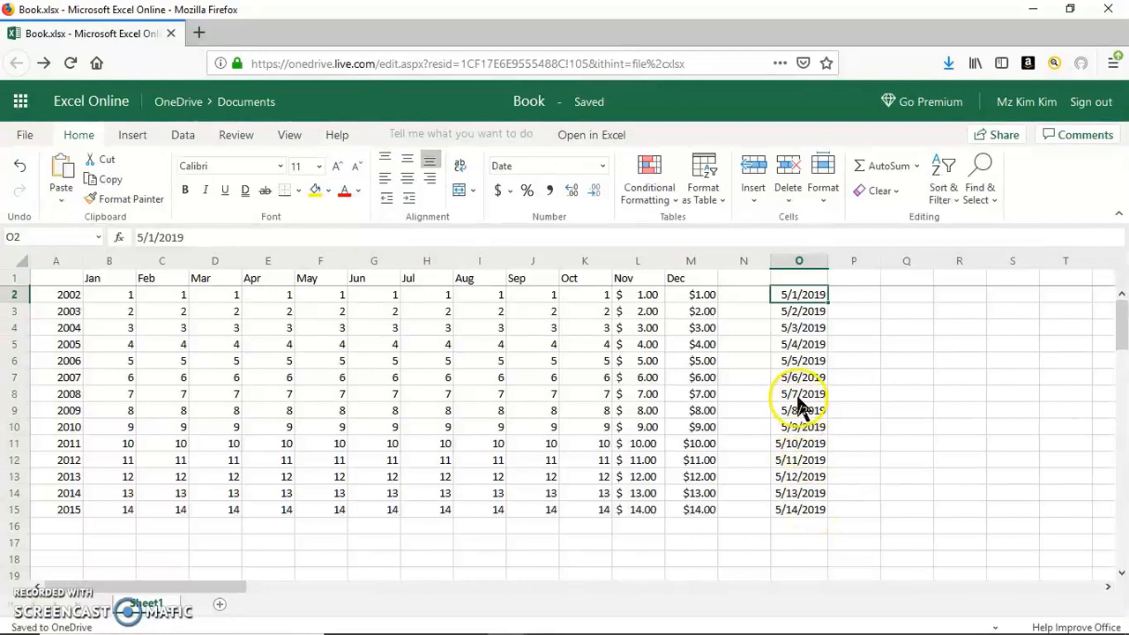
Step: Select the dates in O2:O15 and format them as Long Date
{"action": "left_click", "coordinate": [809, 296]}
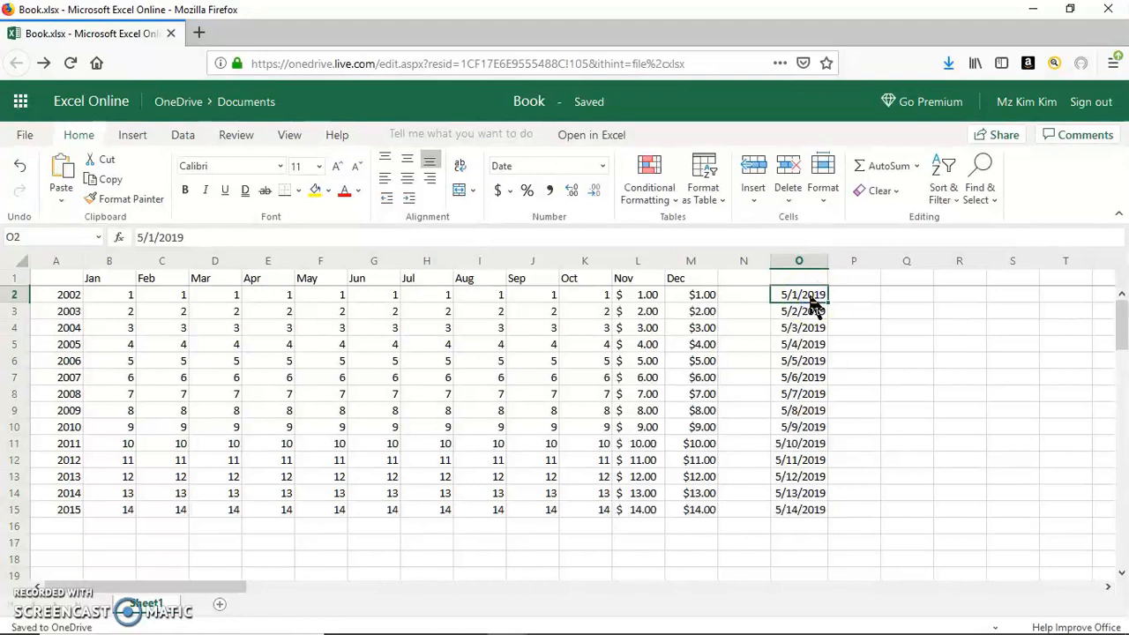
{"action": "left_click", "coordinate": [792, 512], "text": "shift"}
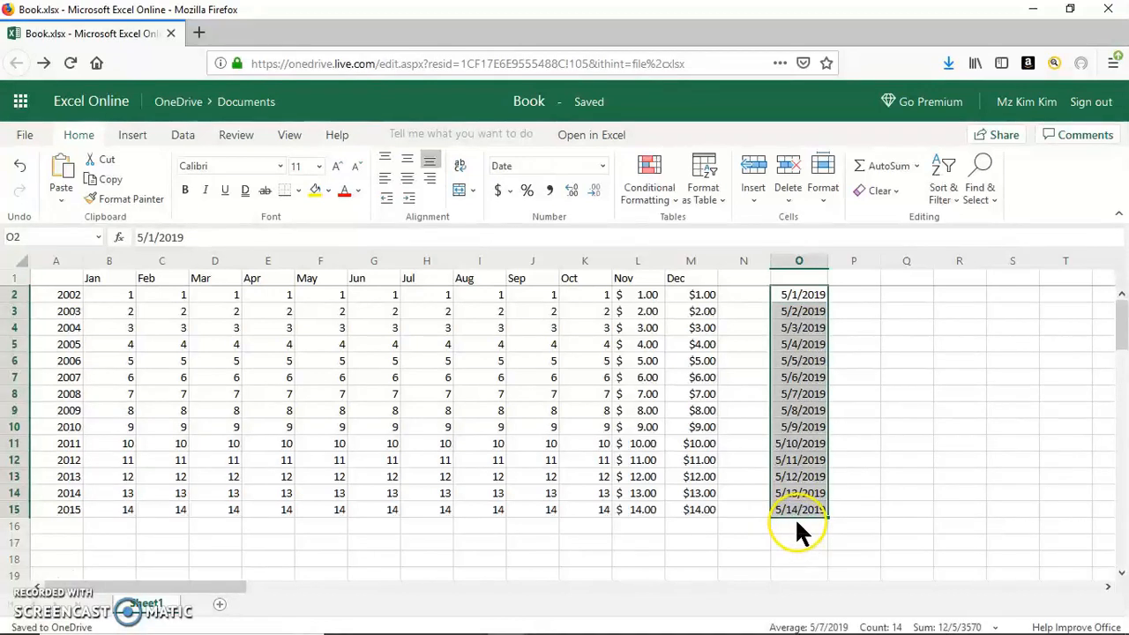
{"action": "left_click", "coordinate": [800, 517]}
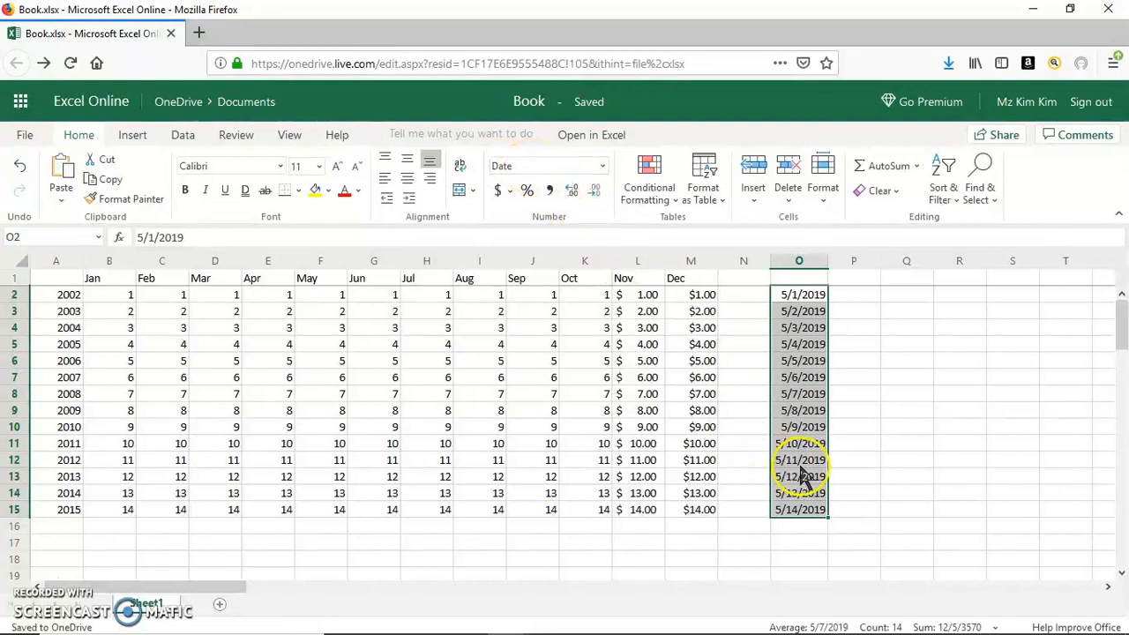
{"action": "left_click", "coordinate": [602, 169]}
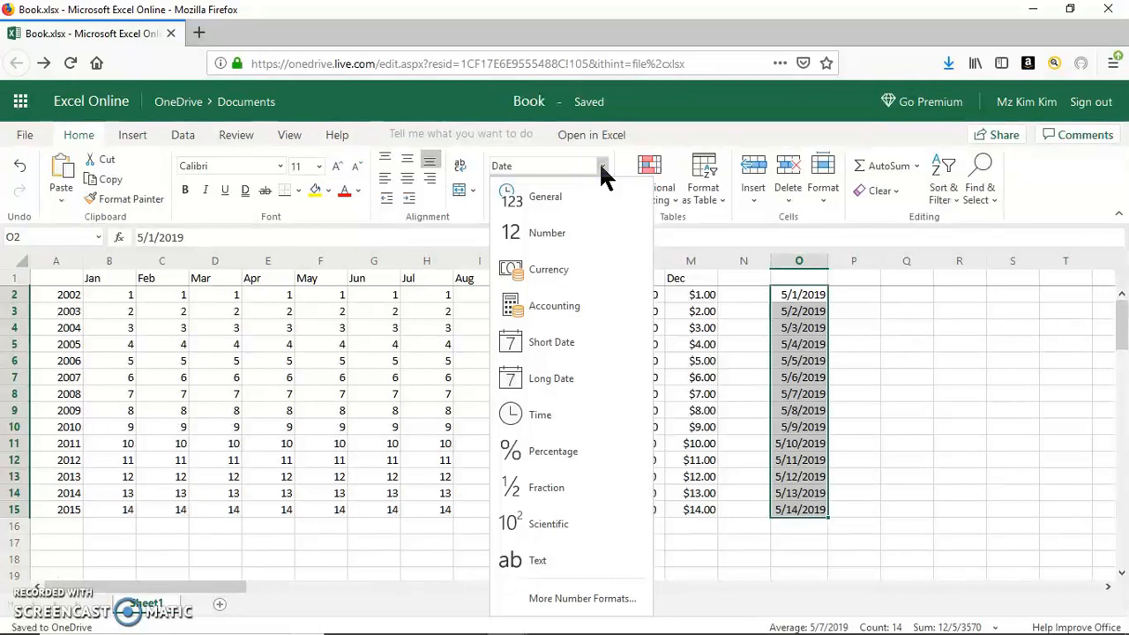
{"action": "left_click", "coordinate": [582, 346]}
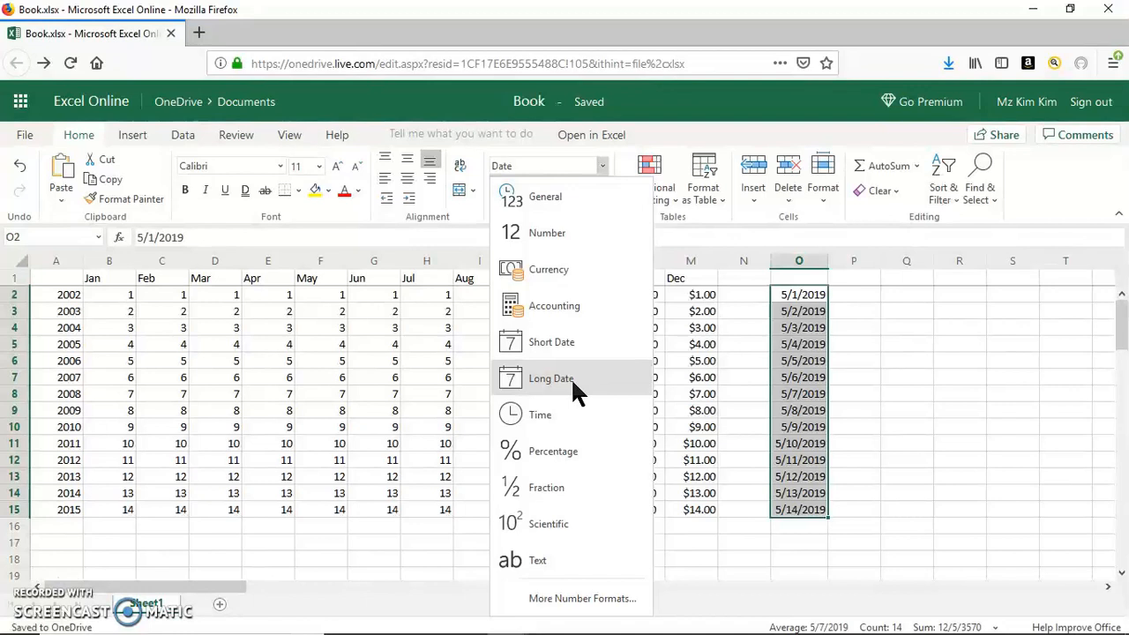
{"action": "left_click", "coordinate": [570, 378]}
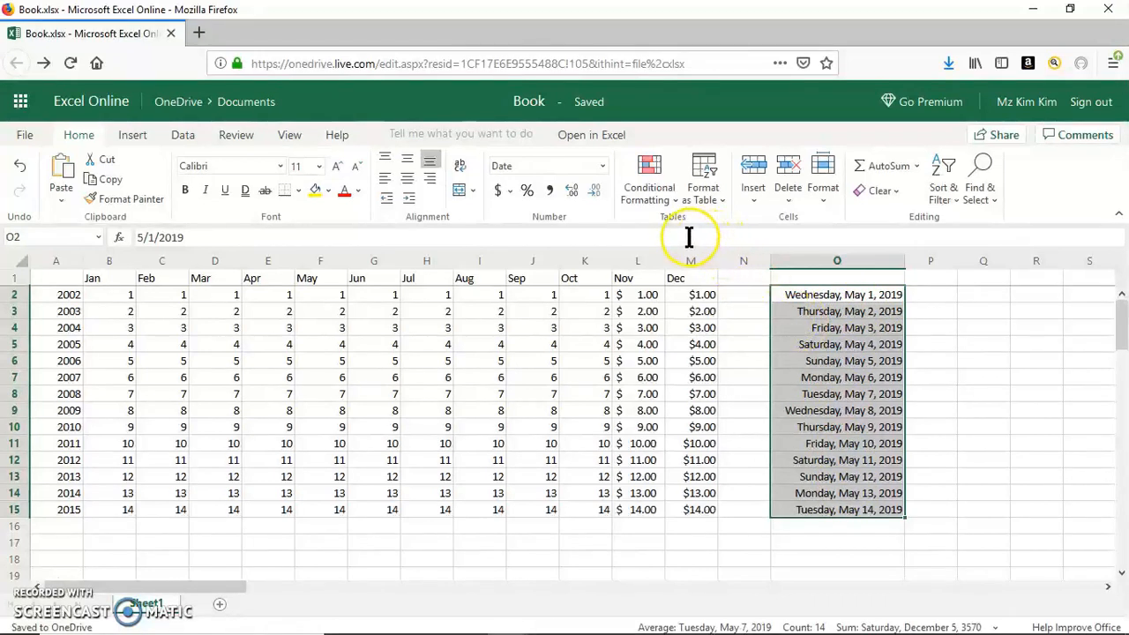
Step: Switch the dates in O2:O15 to Short Date and AutoFit column O to them
{"action": "left_click", "coordinate": [601, 167]}
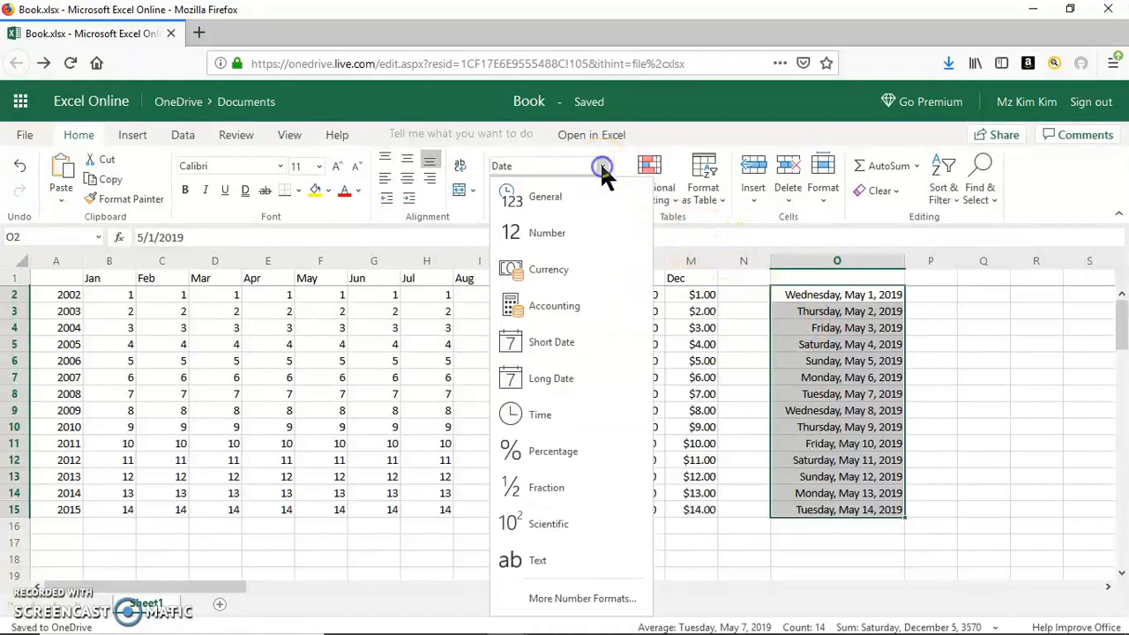
{"action": "left_click", "coordinate": [565, 347]}
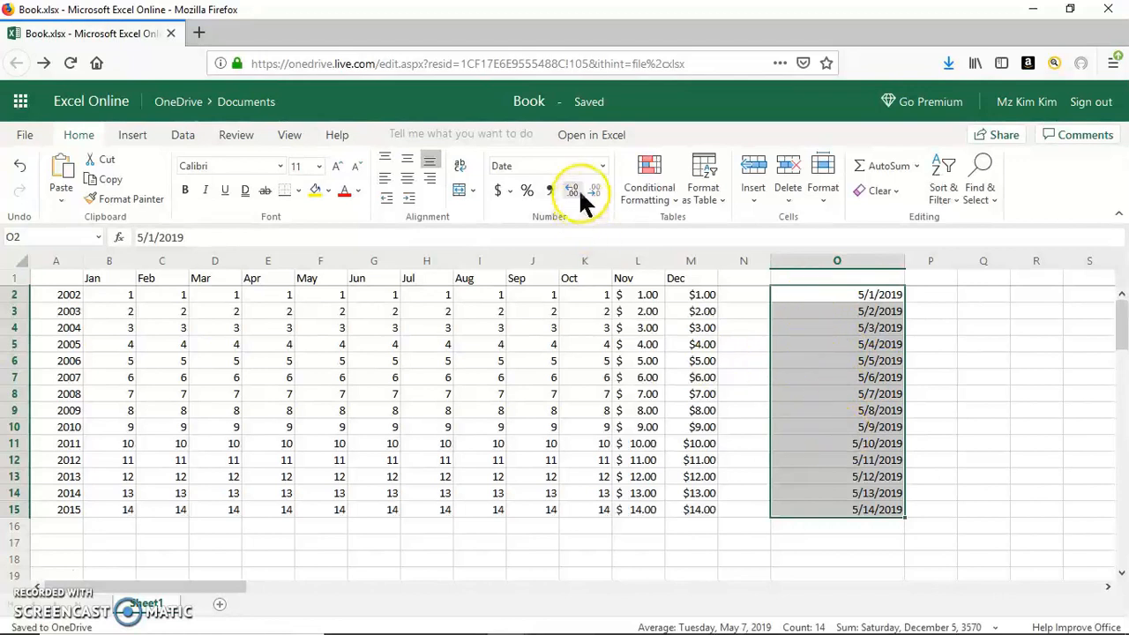
{"action": "double_click", "coordinate": [904, 261]}
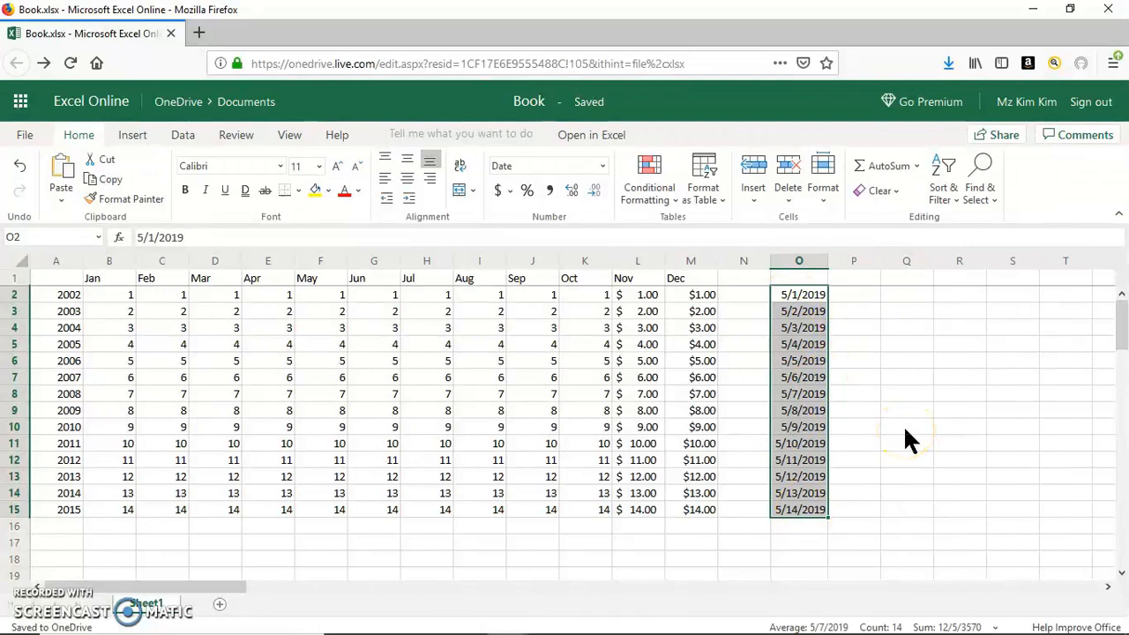
Step: Reapply the Long Date format to the selected dates in O2:O15
{"action": "left_click", "coordinate": [600, 167]}
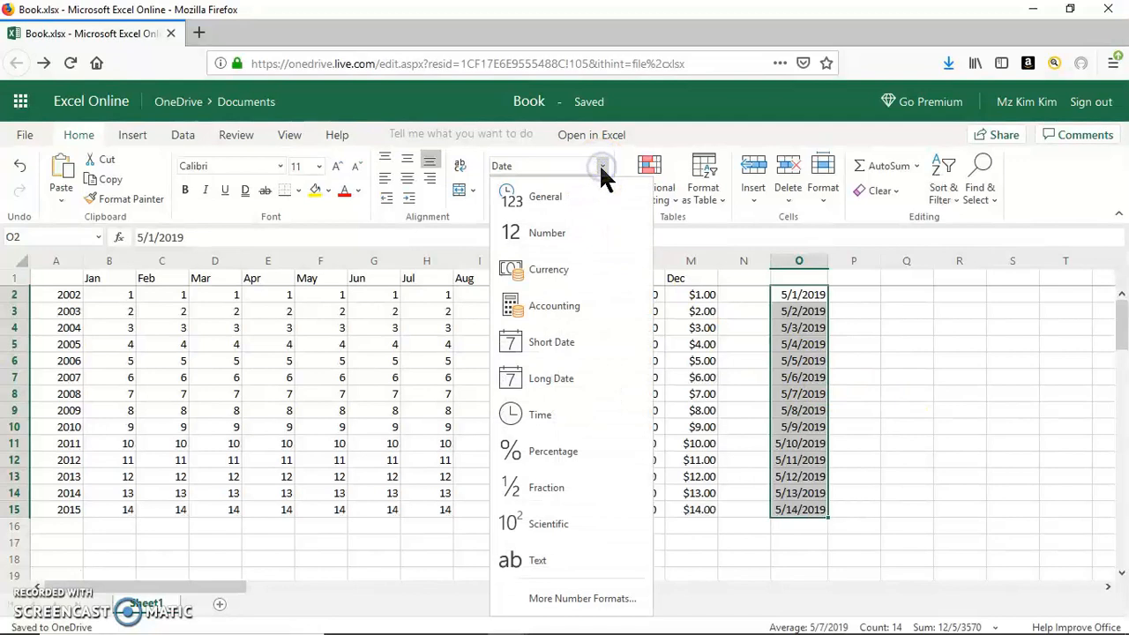
{"action": "left_click", "coordinate": [562, 378]}
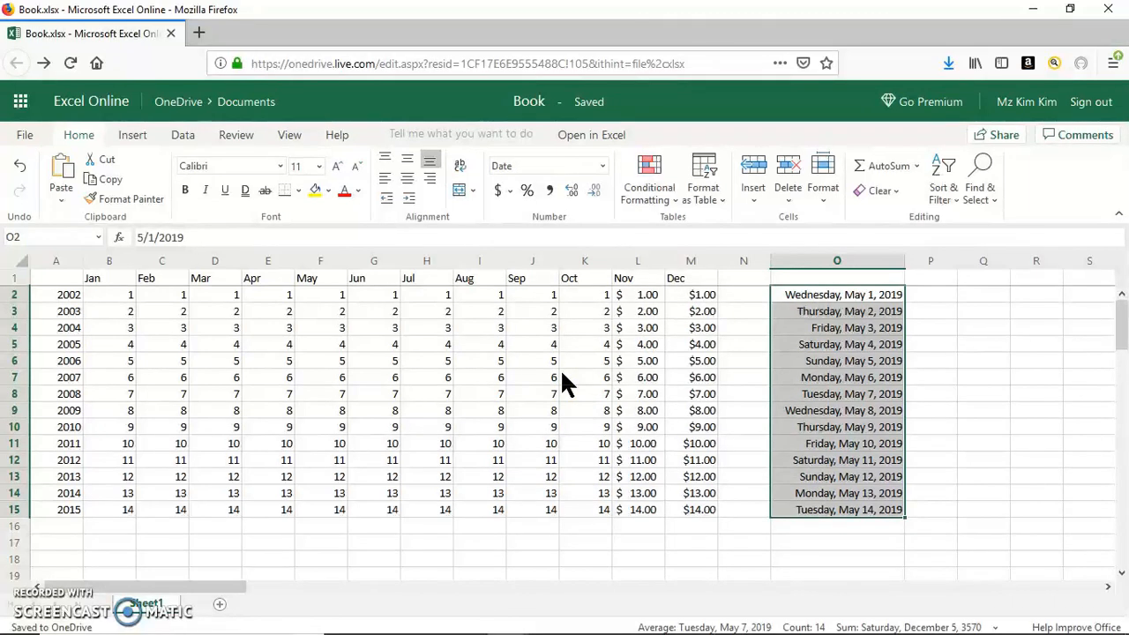
Step: Enter the date 05/15/19 in cell O16 below the formatted dates
{"action": "left_click", "coordinate": [855, 526]}
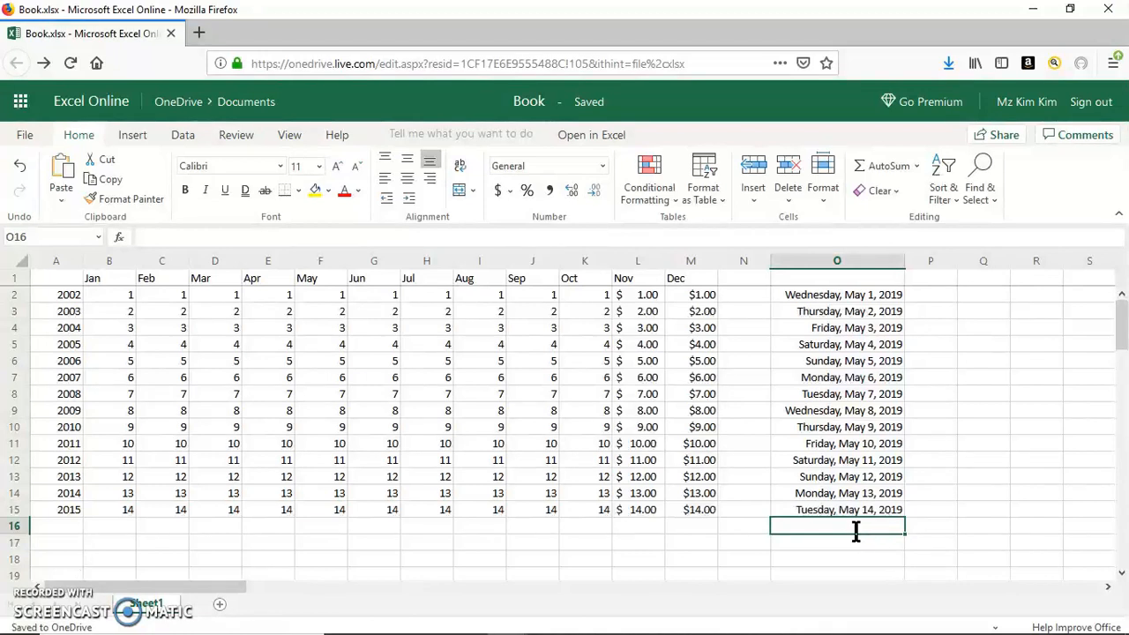
{"action": "type", "text": "05/"}
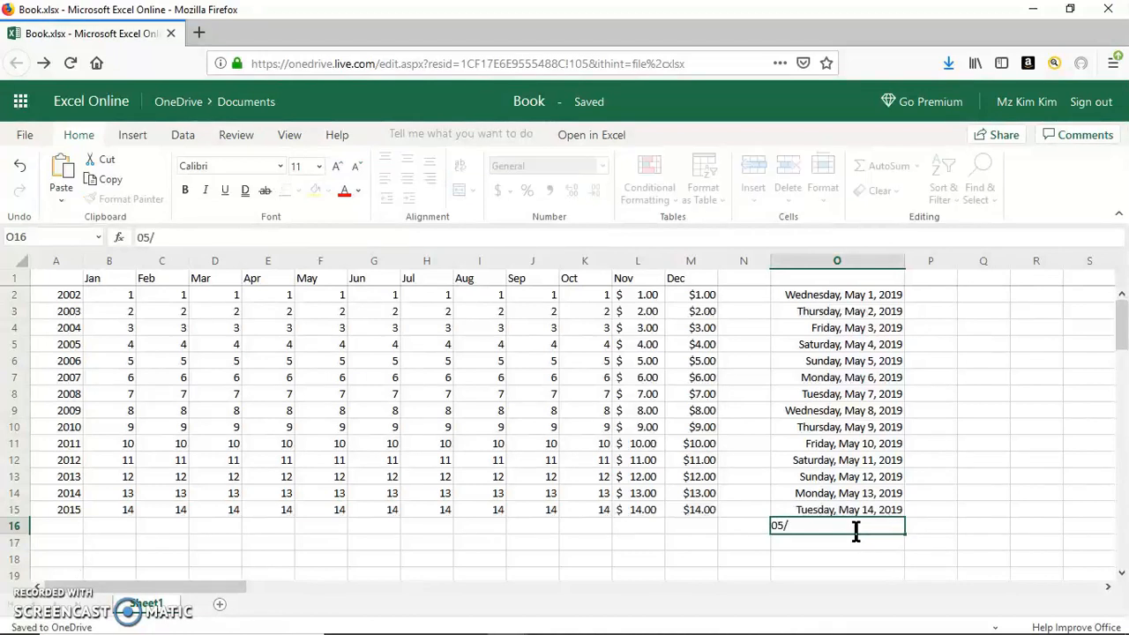
{"action": "type", "text": "15/19"}
{"action": "key", "text": "Return"}
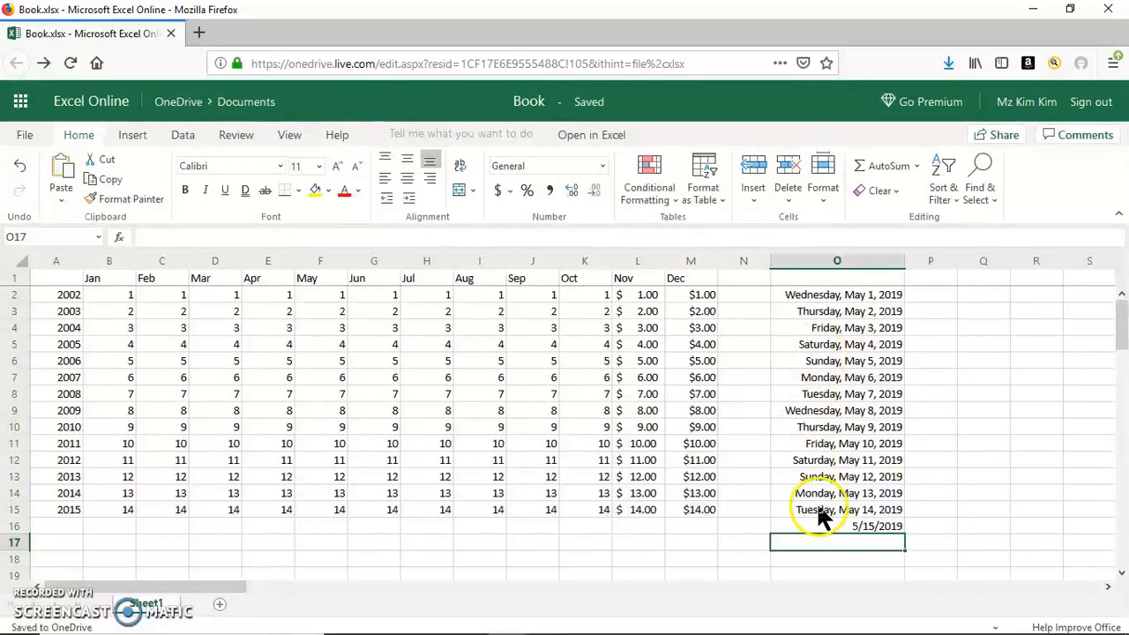
{"action": "left_click", "coordinate": [813, 296]}
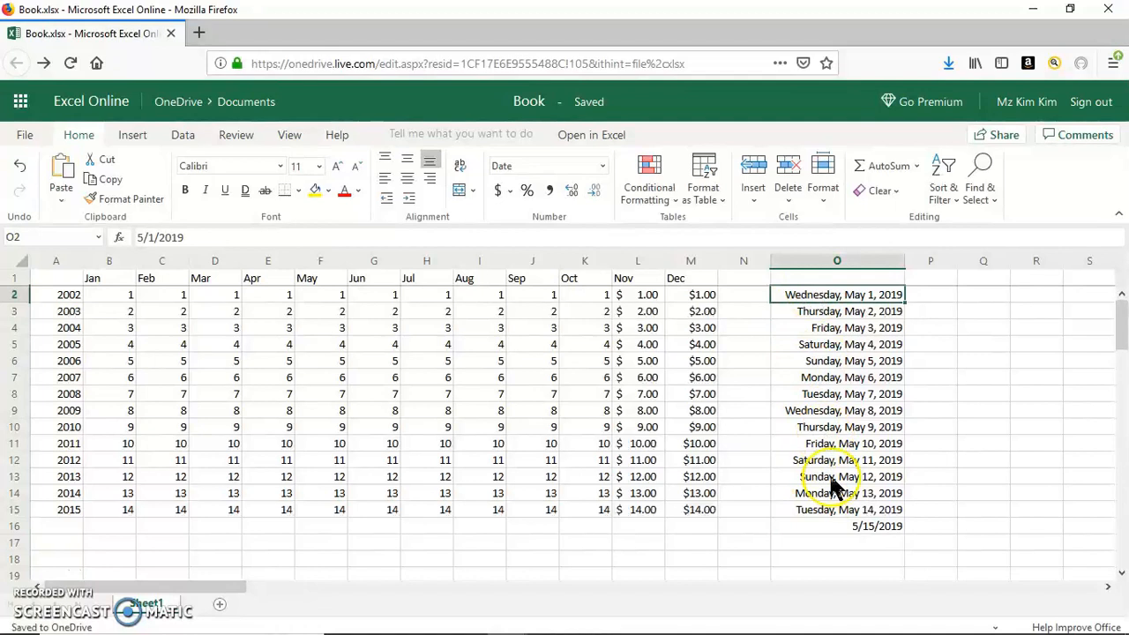
{"action": "left_click", "coordinate": [836, 510], "text": "shift"}
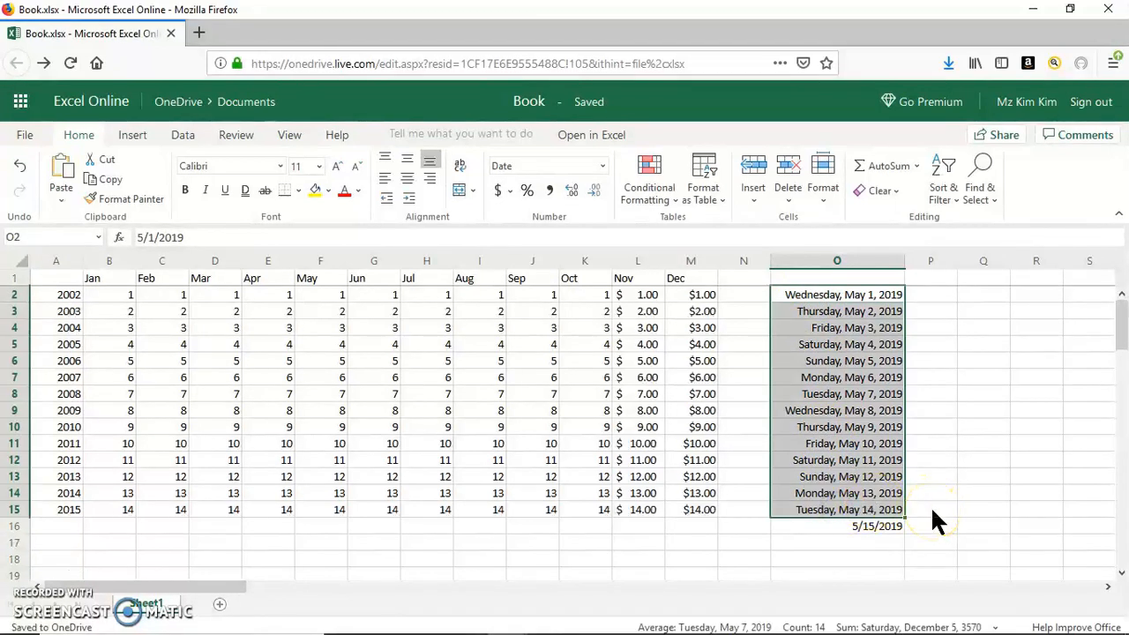
{"action": "left_click", "coordinate": [934, 360]}
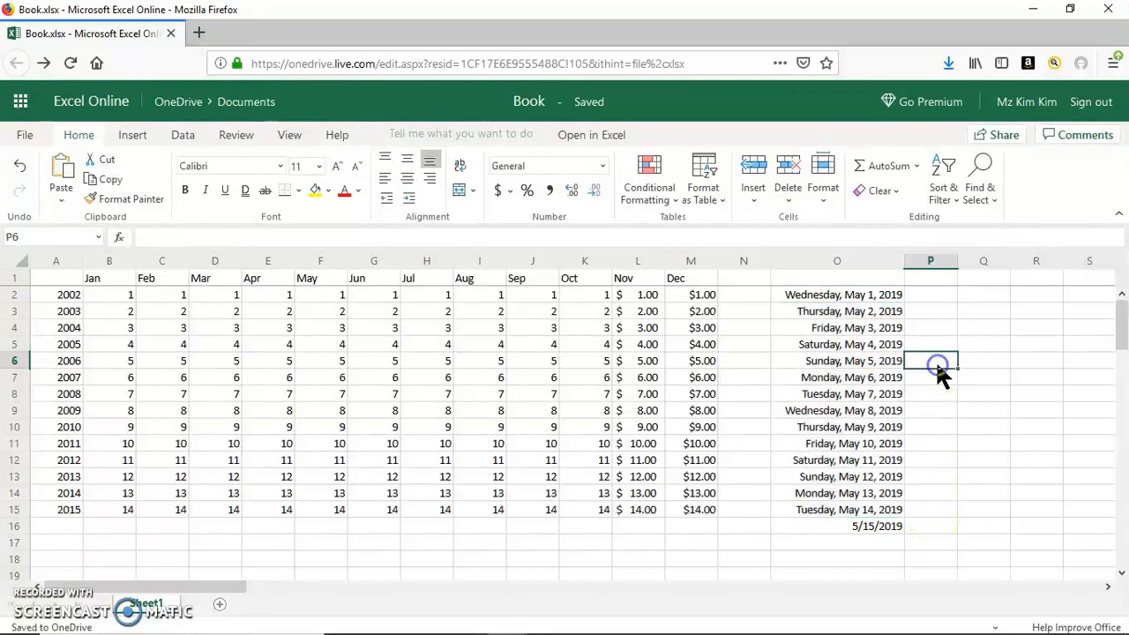
Step: Apply the Long Date format to the whole of column O
{"action": "left_click", "coordinate": [821, 265]}
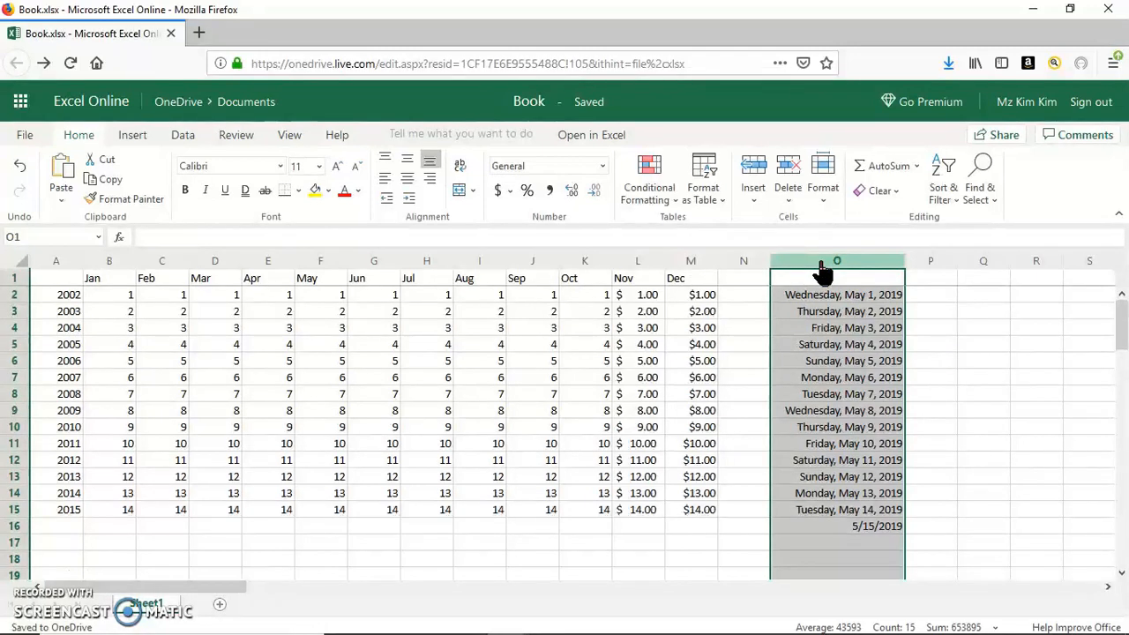
{"action": "left_click", "coordinate": [603, 167]}
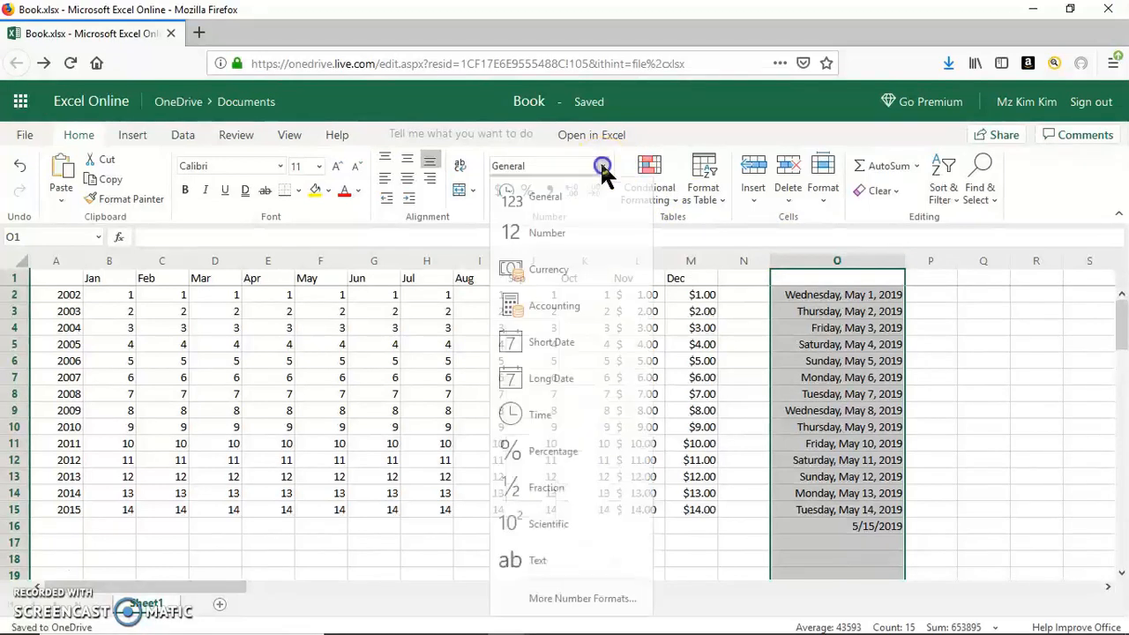
{"action": "left_click", "coordinate": [546, 379]}
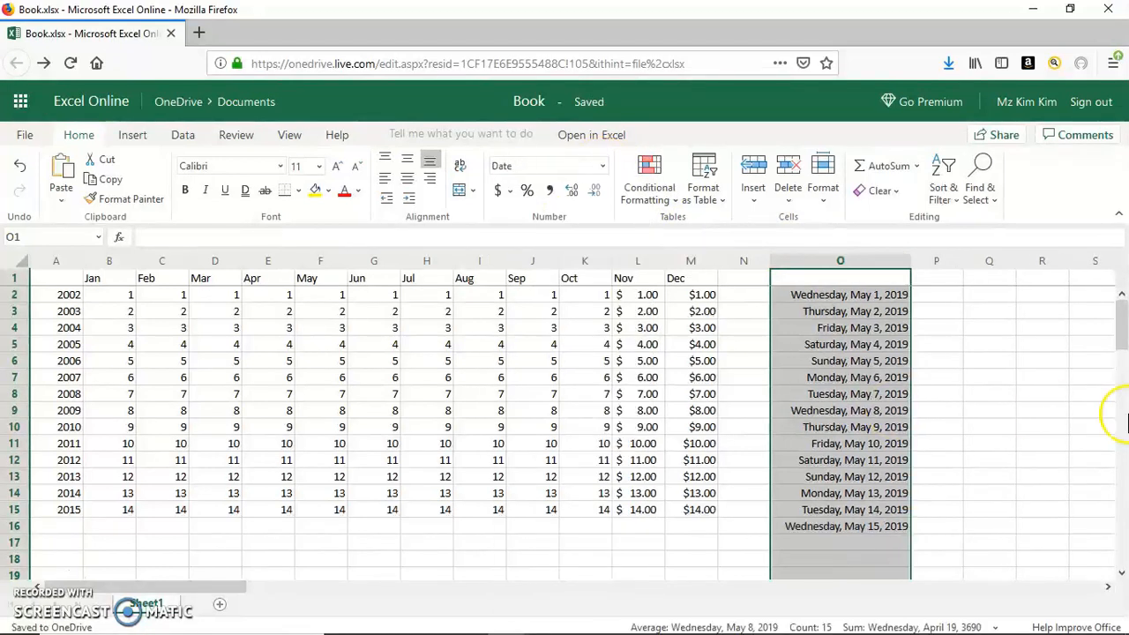
Step: Enter the date 05/16/19 in cell O17
{"action": "left_click", "coordinate": [867, 541]}
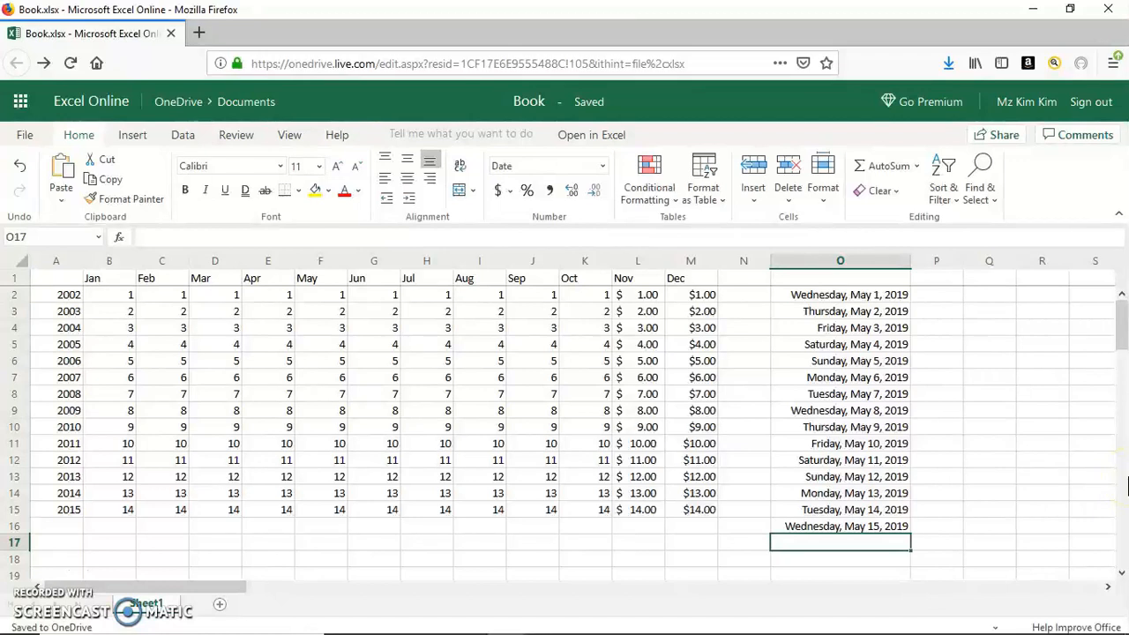
{"action": "type", "text": "05/16/19"}
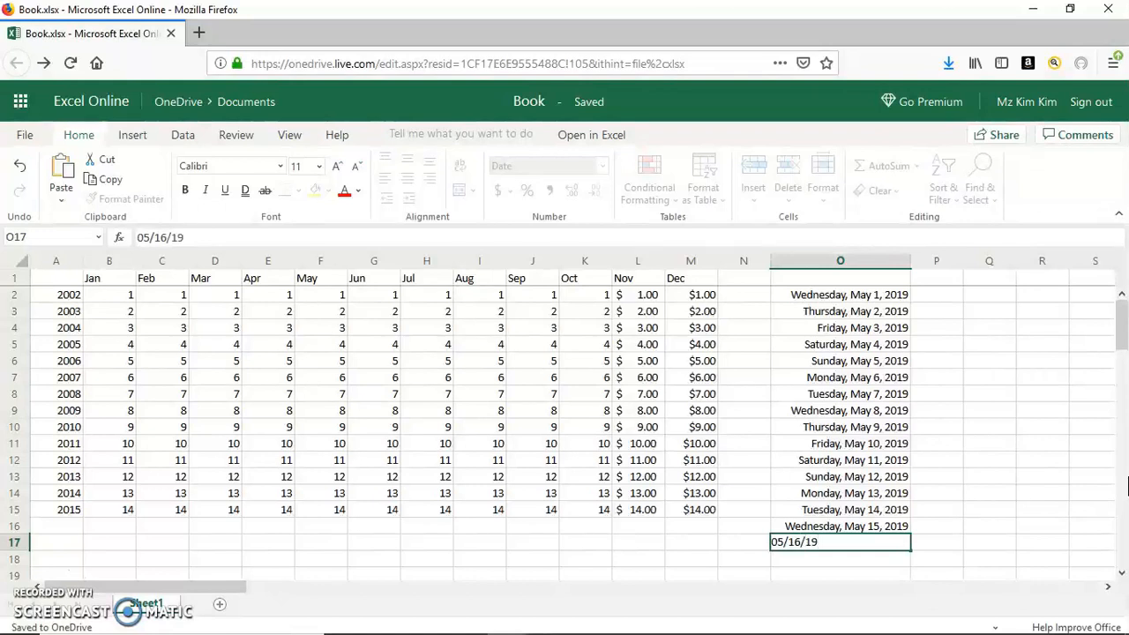
{"action": "key", "text": "Return"}
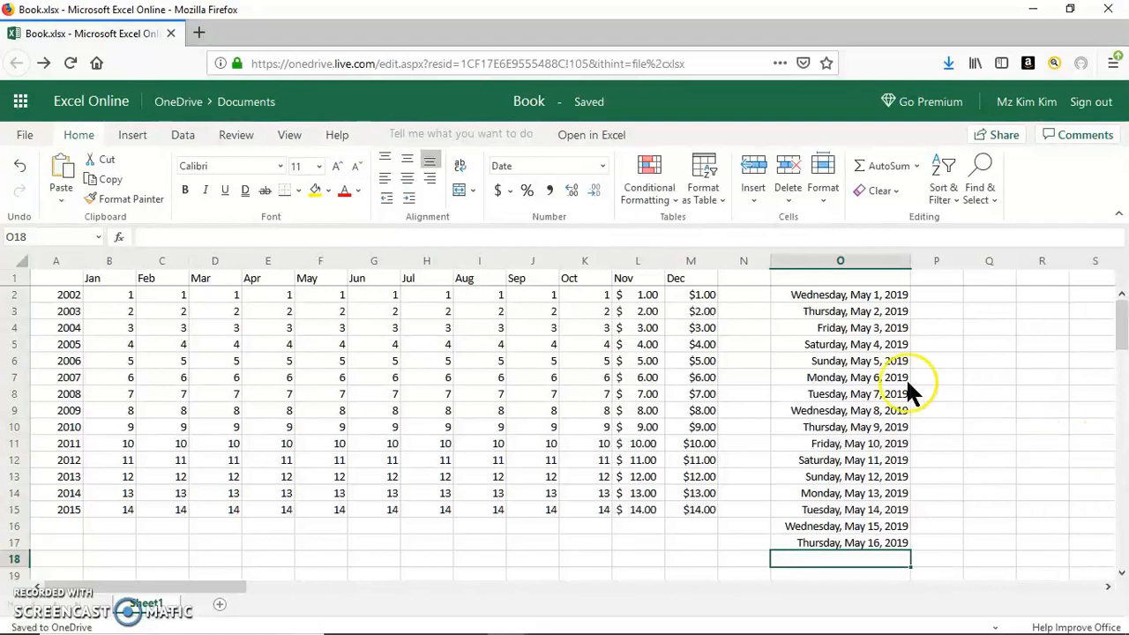
Step: Replace the date in cell O2 with 04/29/2019, editing it in short date form
{"action": "left_click", "coordinate": [842, 298]}
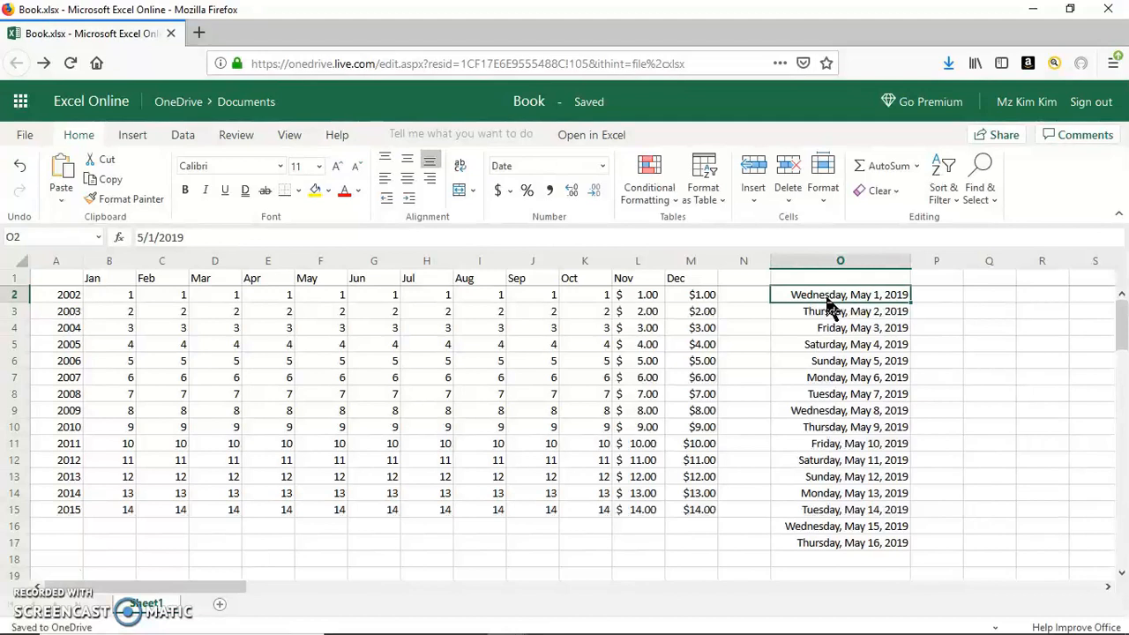
{"action": "left_click", "coordinate": [696, 302]}
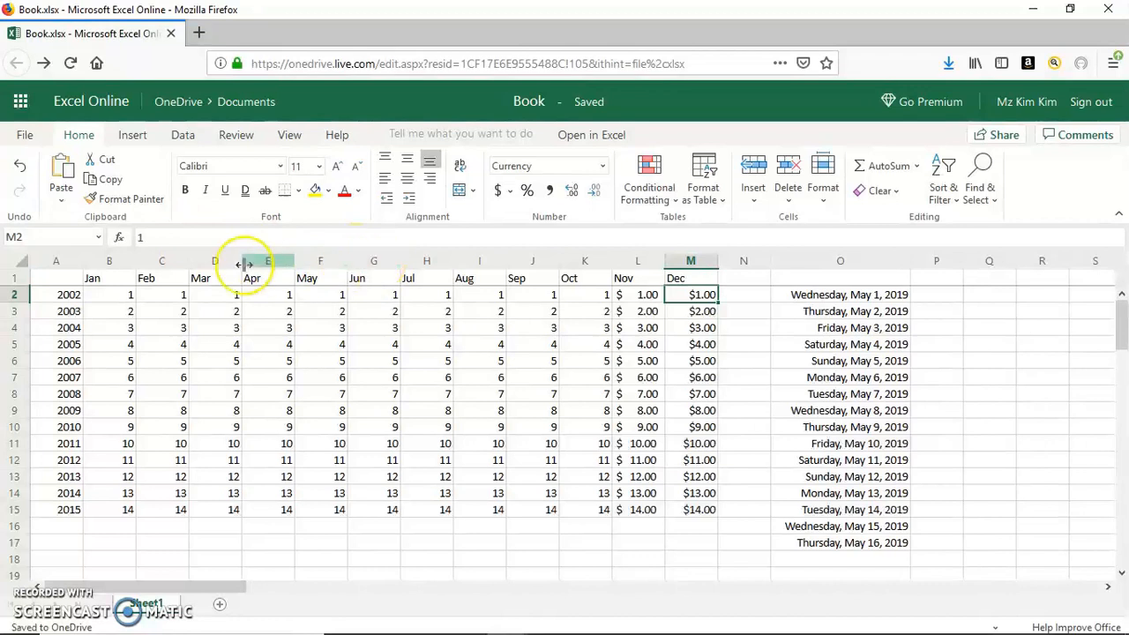
{"action": "left_click", "coordinate": [802, 303]}
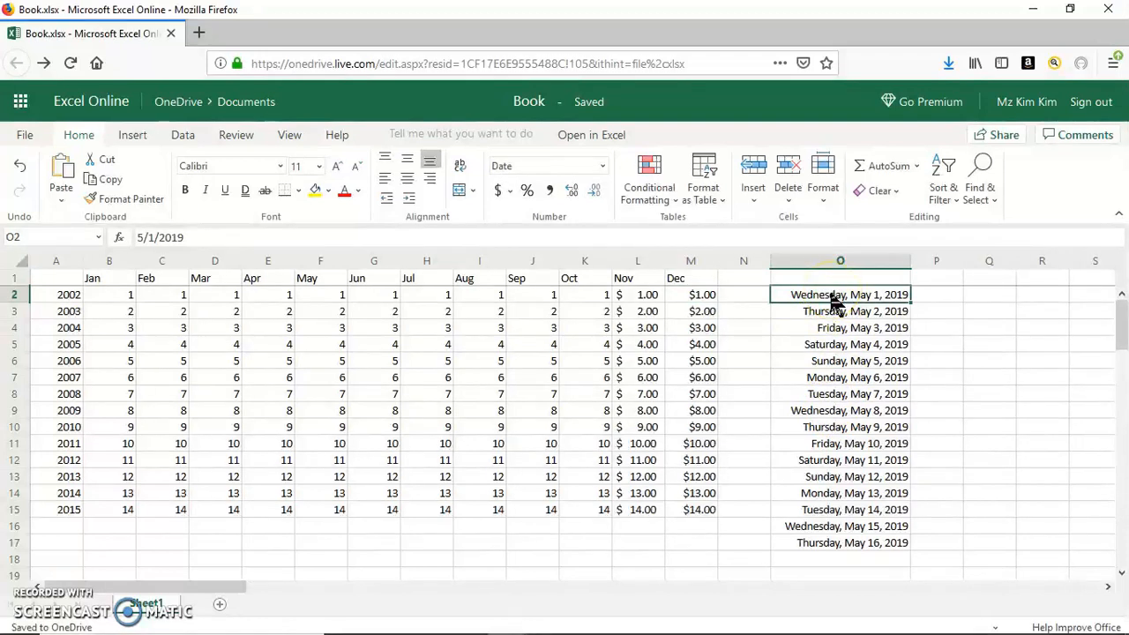
{"action": "left_click", "coordinate": [185, 234]}
{"action": "left_click", "coordinate": [188, 239]}
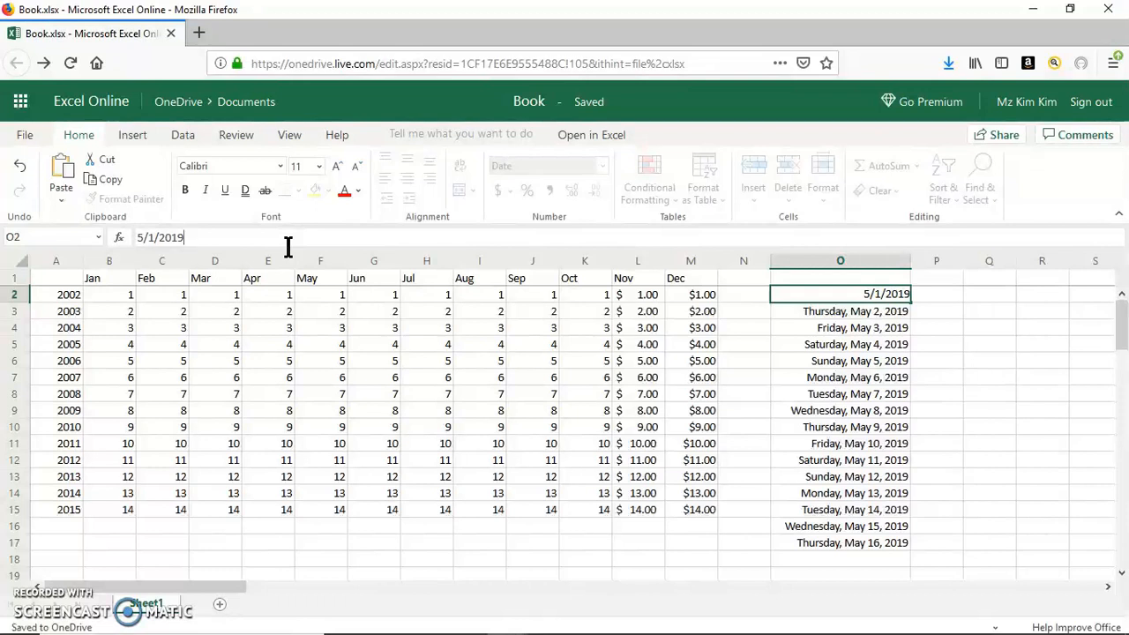
{"action": "key", "text": "BackSpace"}
{"action": "key", "text": "BackSpace"}
{"action": "key", "text": "BackSpace"}
{"action": "key", "text": "BackSpace"}
{"action": "key", "text": "BackSpace"}
{"action": "key", "text": "BackSpace"}
{"action": "key", "text": "BackSpace"}
{"action": "key", "text": "BackSpace"}
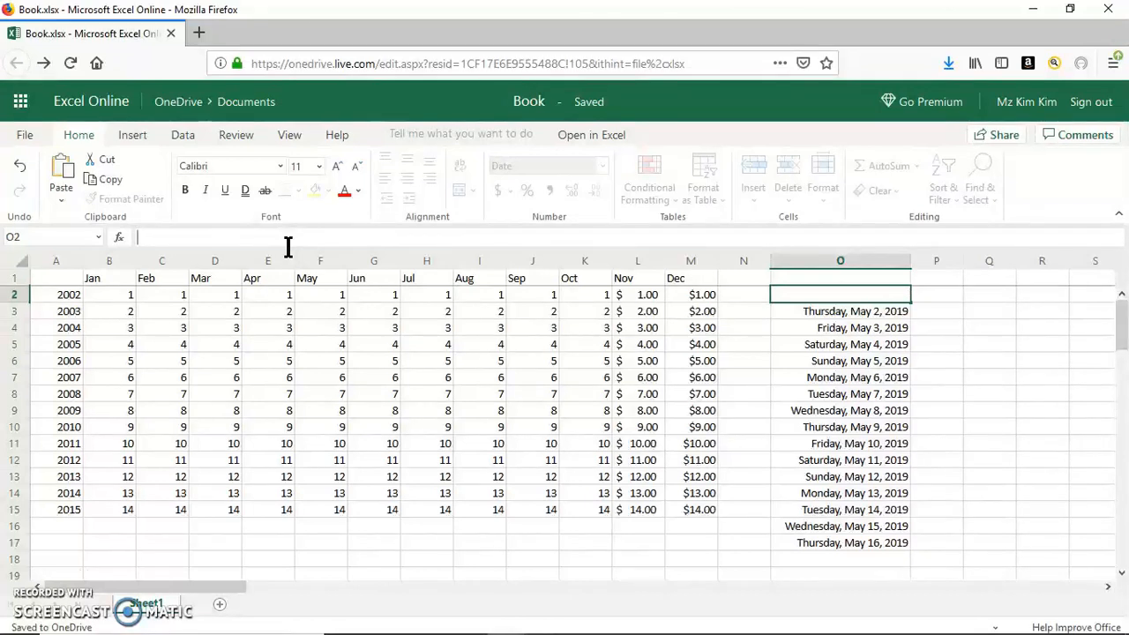
{"action": "type", "text": "04"}
{"action": "type", "text": "/2"}
{"action": "type", "text": "9/20"}
{"action": "type", "text": "19"}
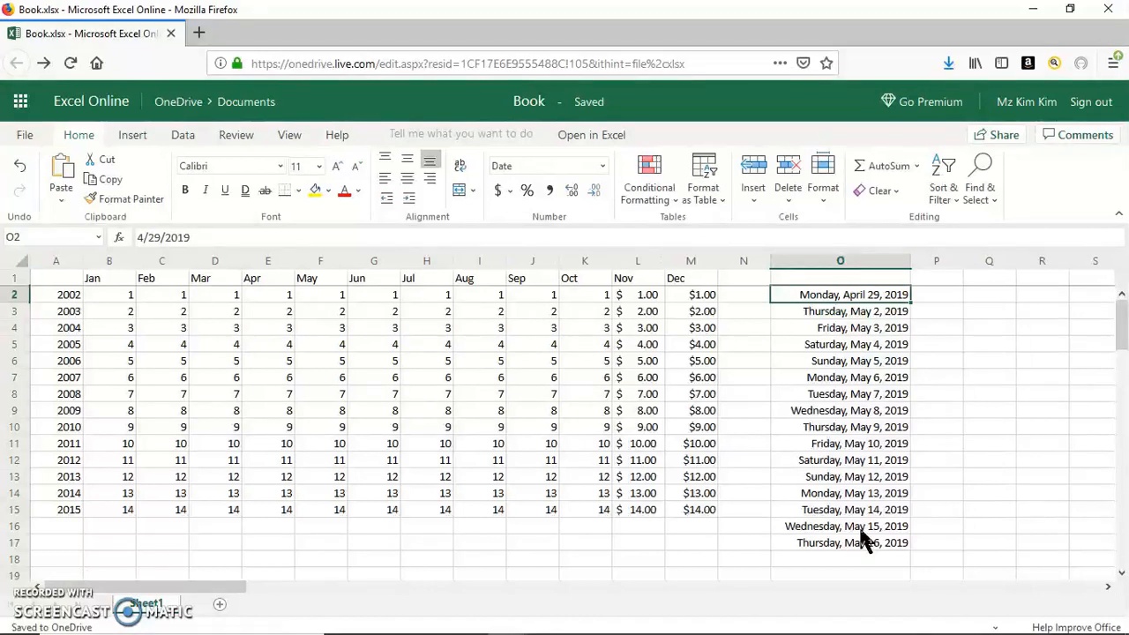
{"action": "left_click", "coordinate": [873, 297]}
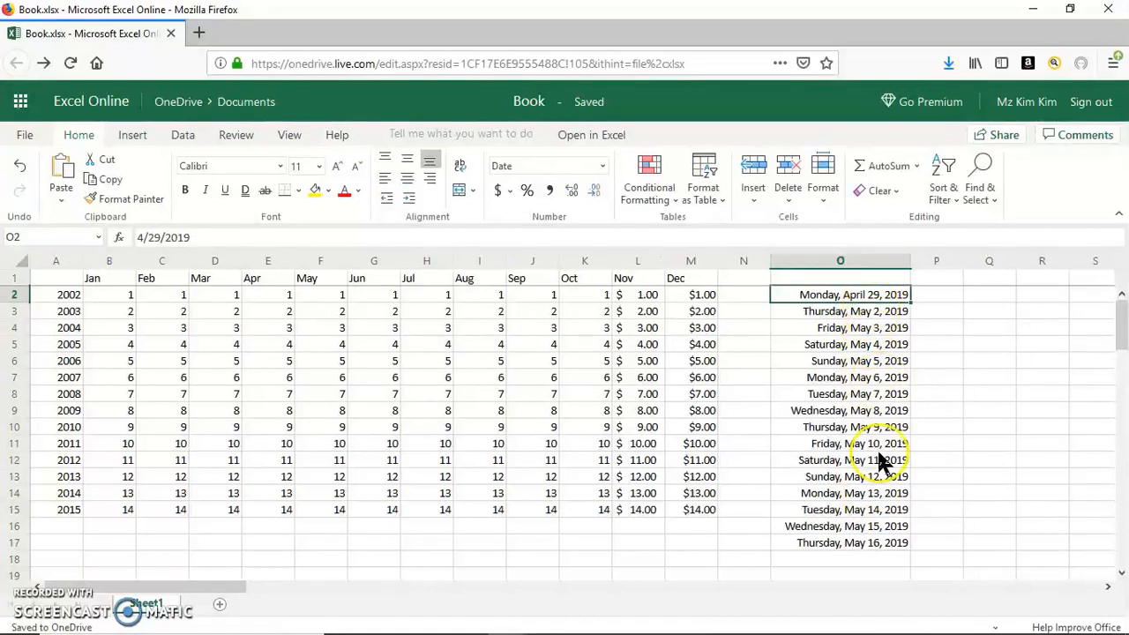